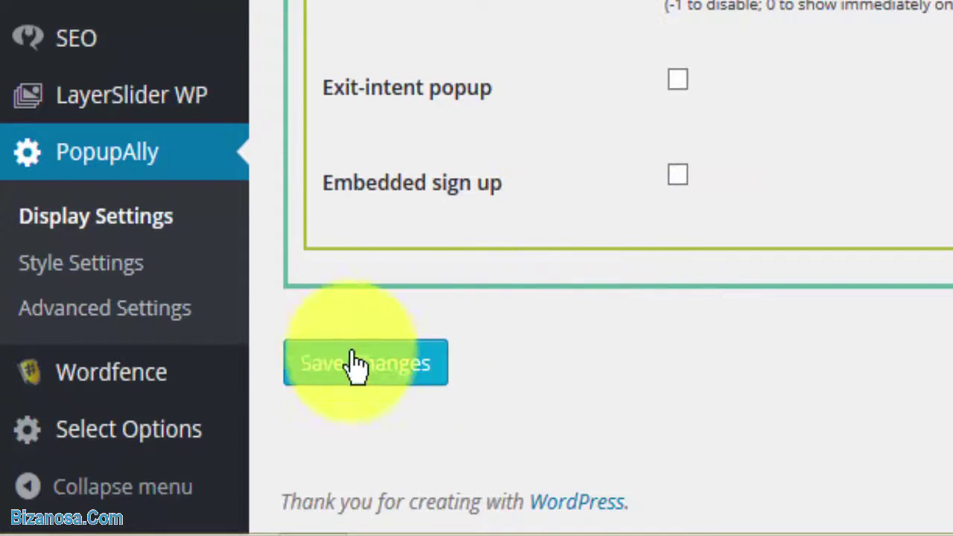
- Open the PopupAlly style settings and examine the integration and customization options for Popup 1 and Popup 2
click(102, 266)
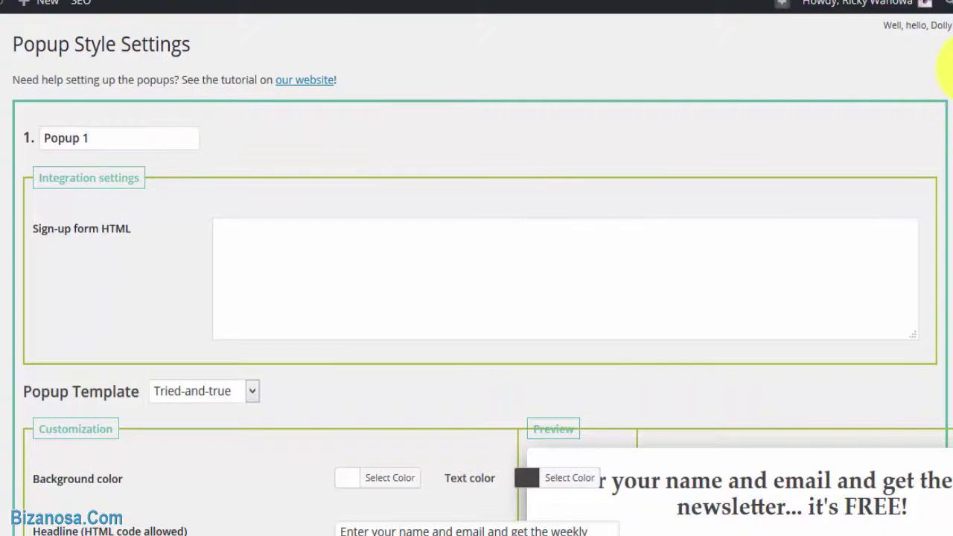
drag(944, 67, 935, 308)
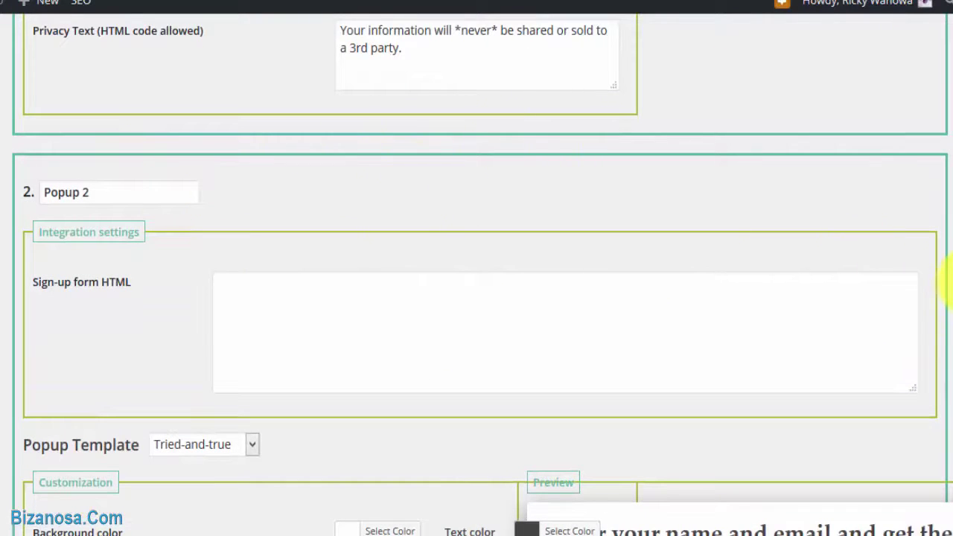
drag(950, 280, 939, 19)
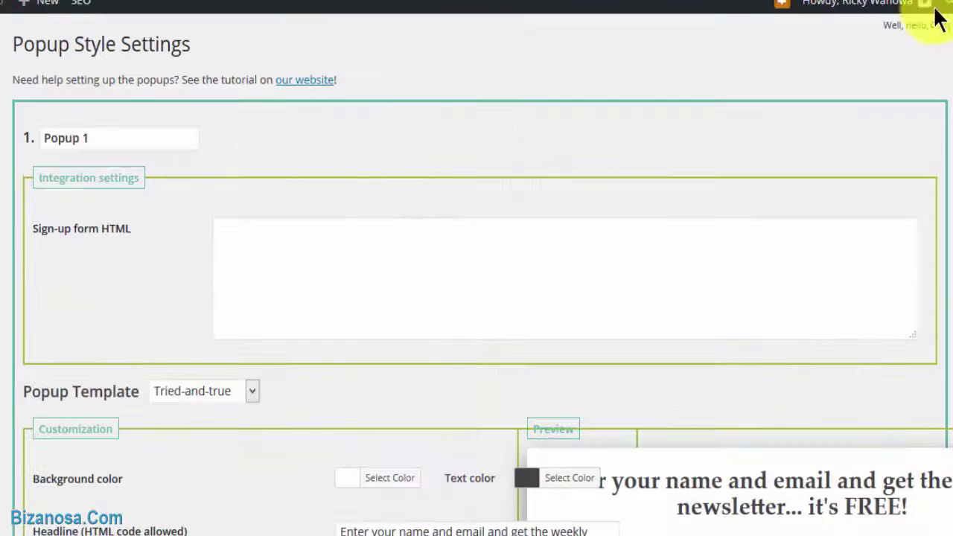
click(229, 238)
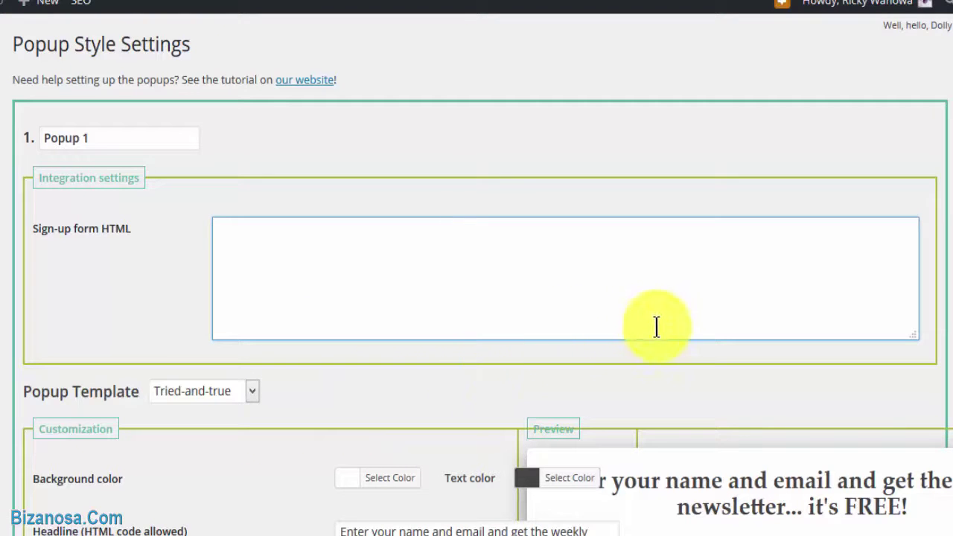
drag(949, 65, 944, 283)
scroll(503, 335, up, 2)
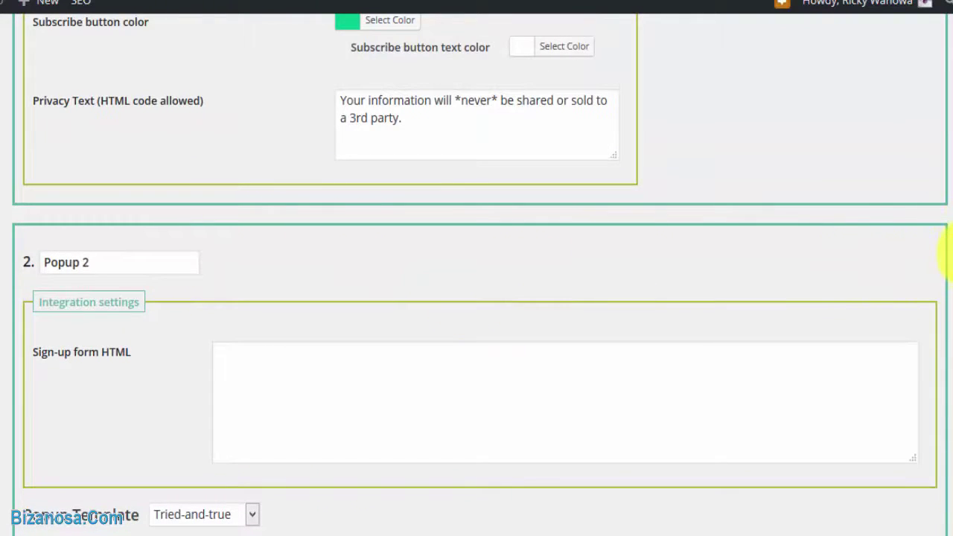
drag(949, 250, 949, 23)
click(303, 186)
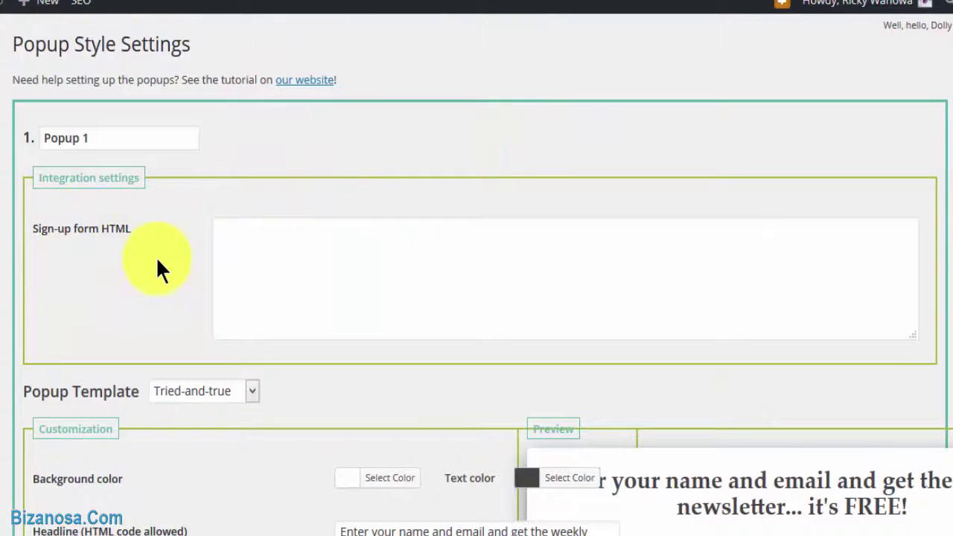
click(251, 240)
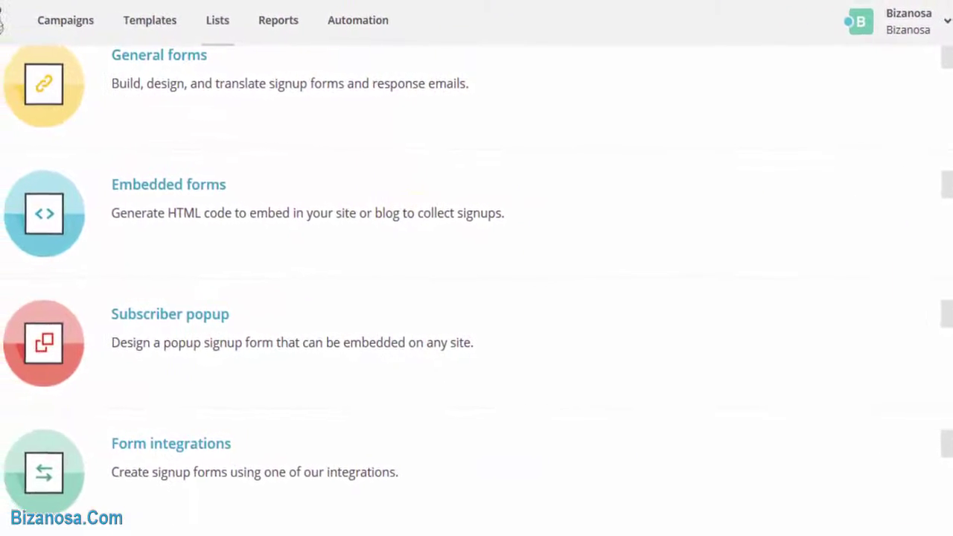
- Switch to MailChimp and open the embedded forms page from the signup forms of the Bizanosa 2 list
scroll(477, 298, down, 1)
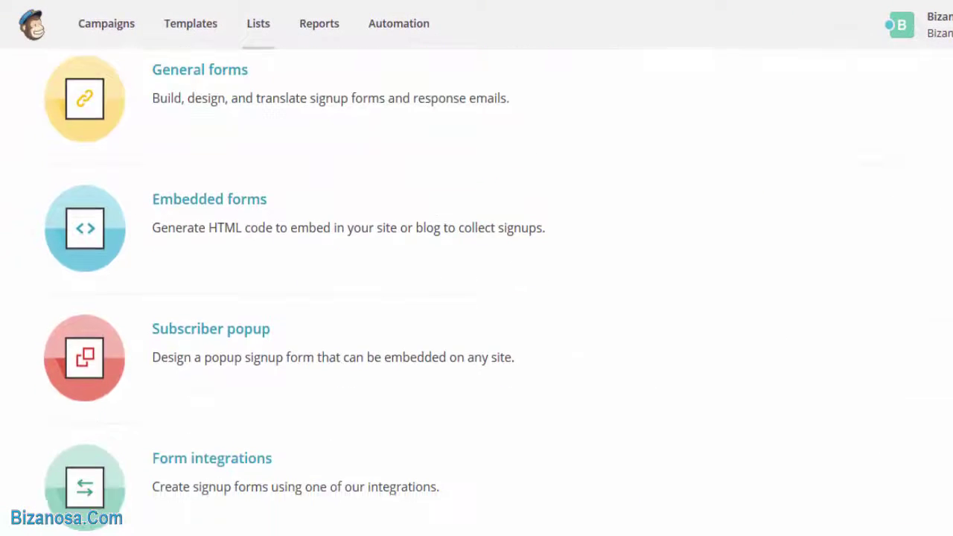
scroll(477, 298, down, 2)
scroll(476, 298, up, 4)
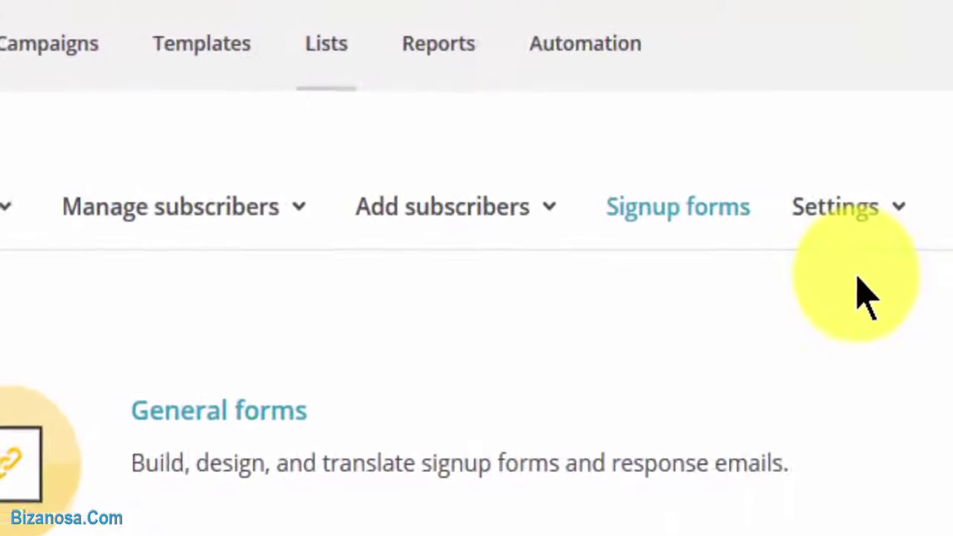
click(365, 54)
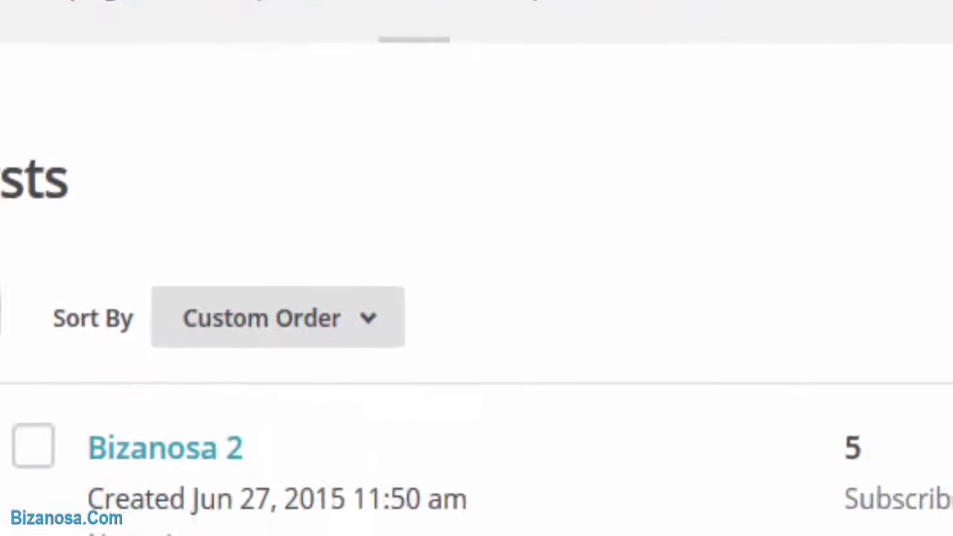
click(896, 296)
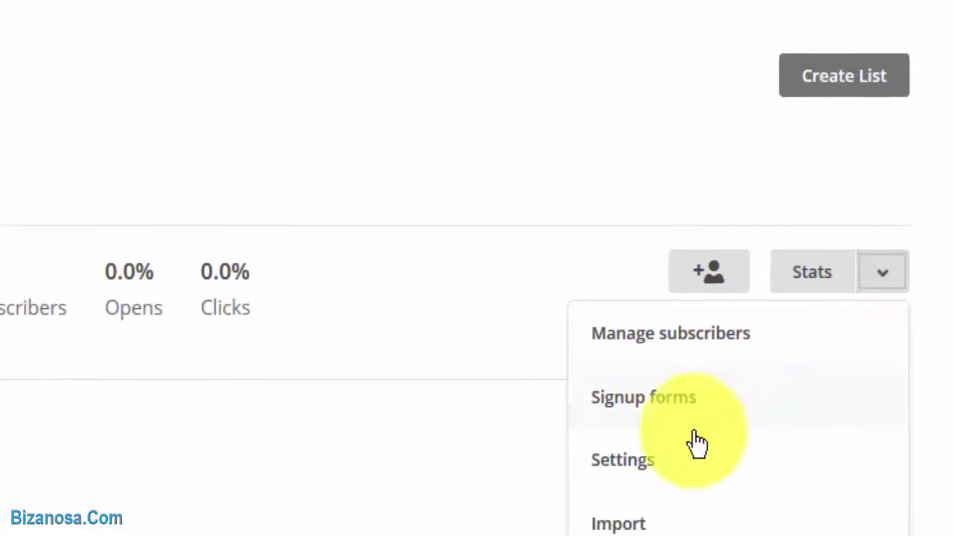
click(648, 410)
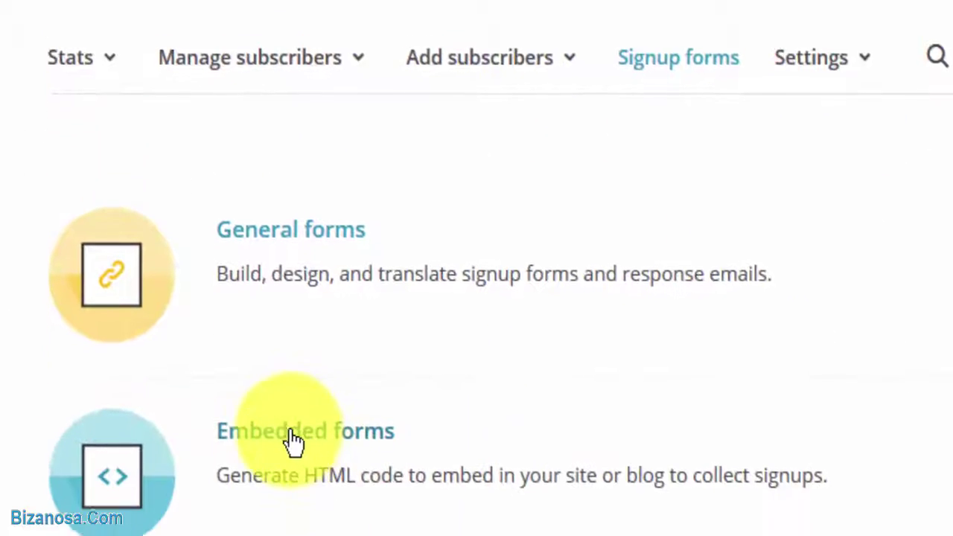
click(290, 433)
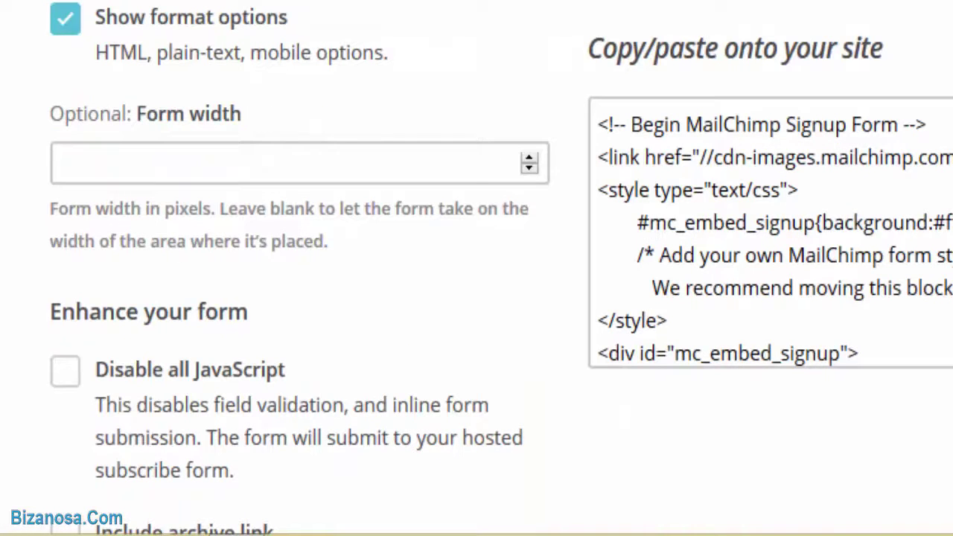
- Copy the MailChimp embed code and paste it into Popup 1's sign-up form HTML in the PopupAlly style settings
click(607, 152)
key(ctrl+c)
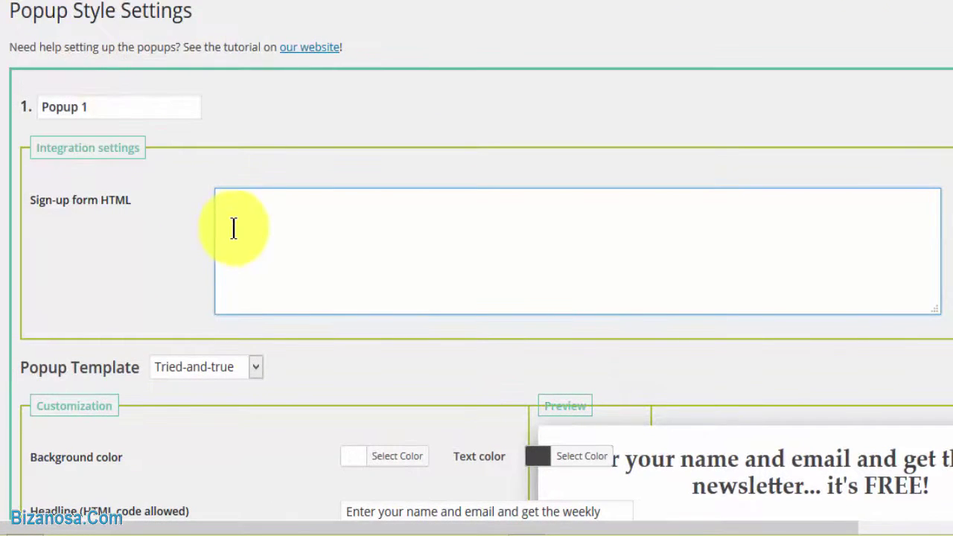
click(234, 227)
key(ctrl+v)
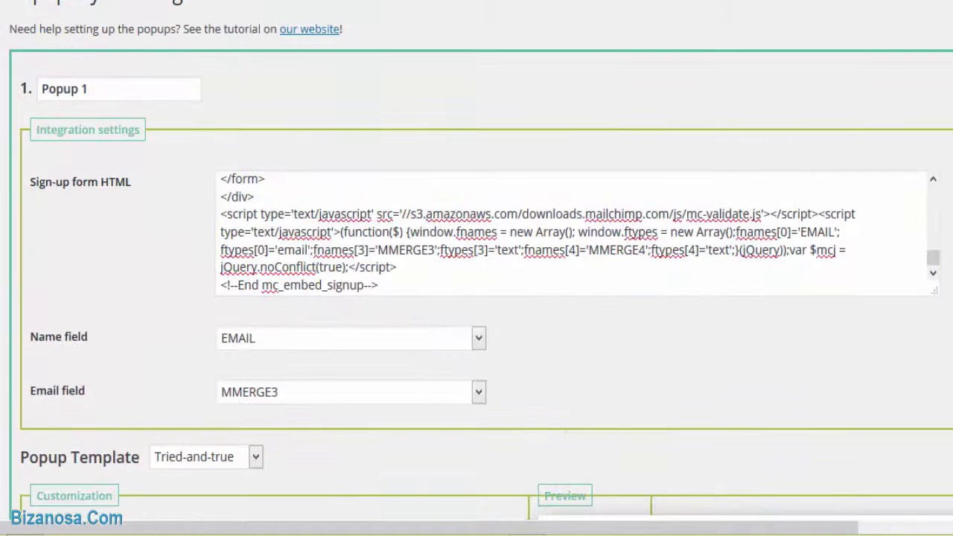
- Map Popup 1's name field to MMERGE3 and its email field to EMAIL
scroll(299, 117, down, 3)
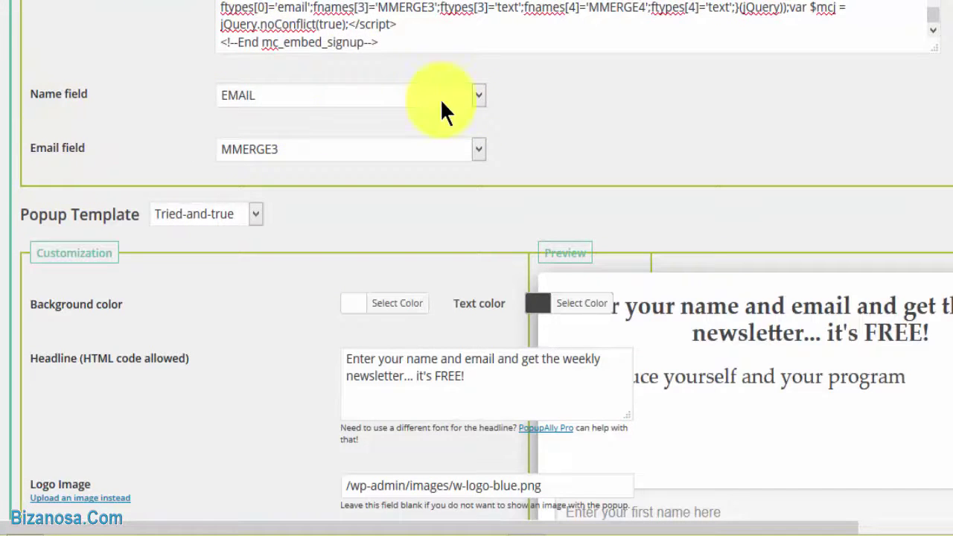
click(479, 95)
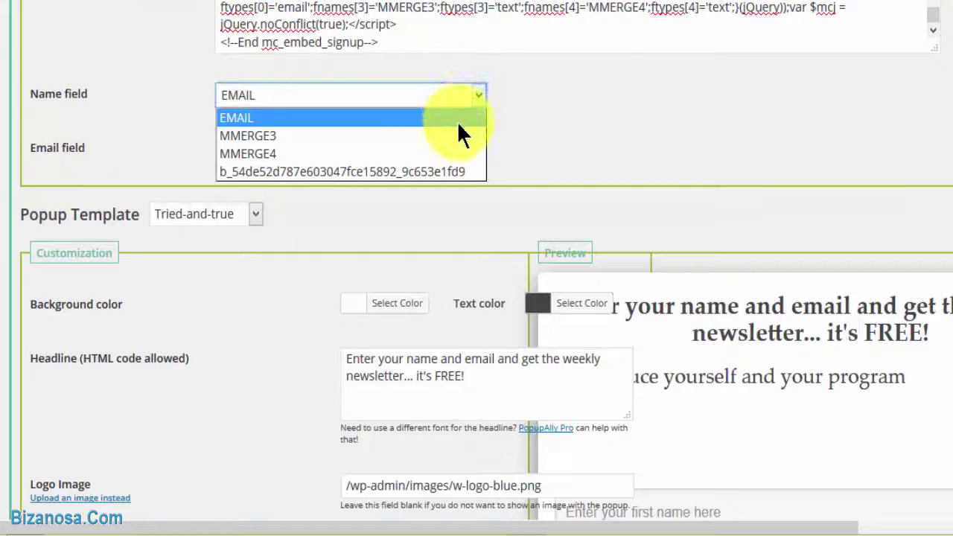
click(402, 136)
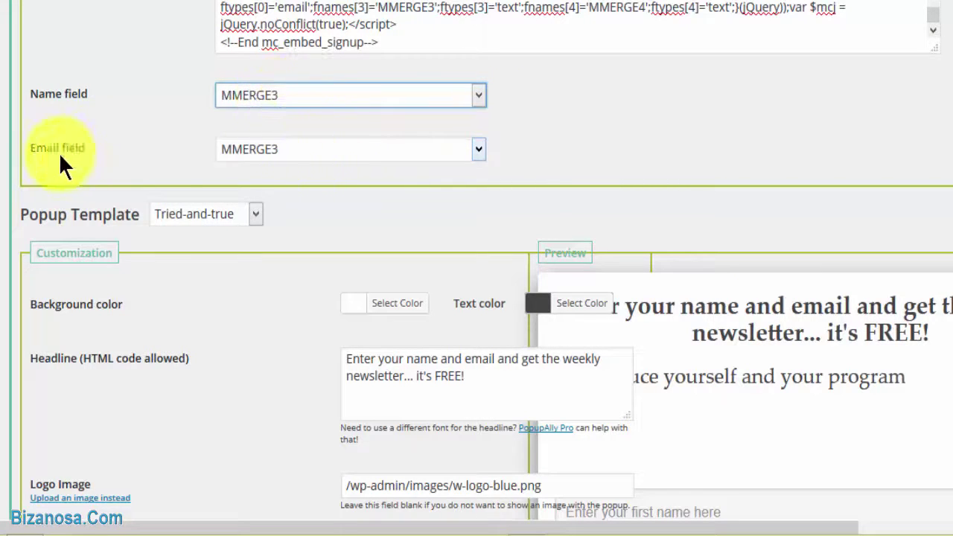
click(480, 149)
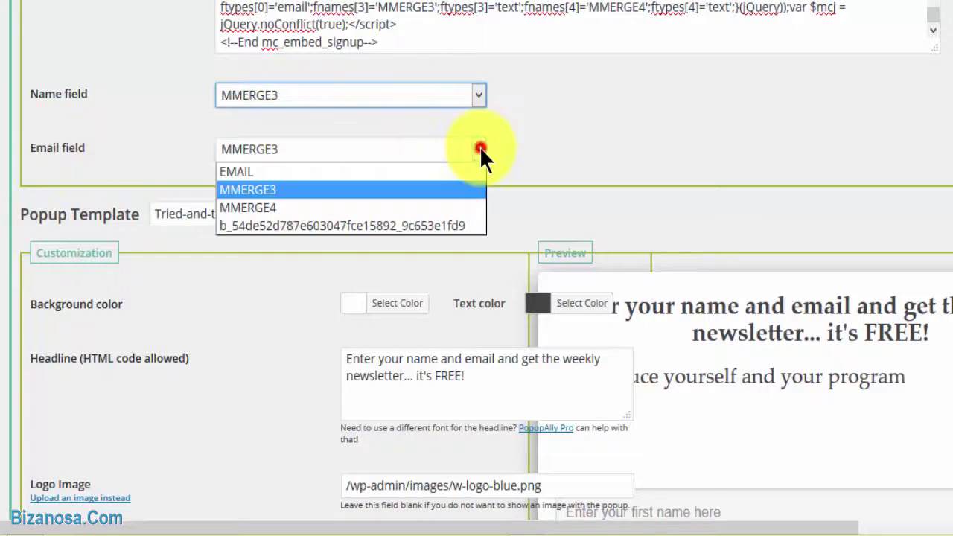
click(398, 170)
click(539, 138)
- Check Popup 1's customization options and preview, and save the popup style settings
scroll(67, 90, down, 2)
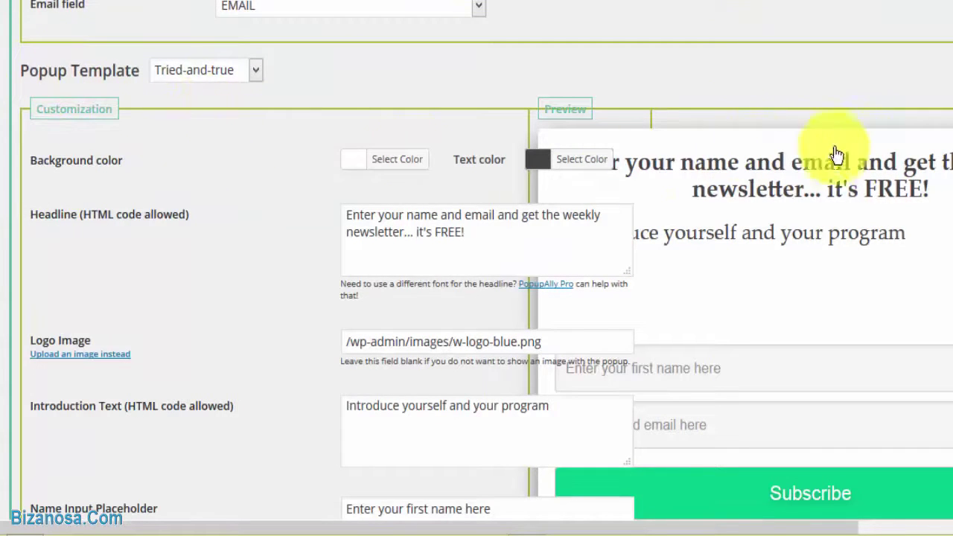
scroll(476, 268, down, 5)
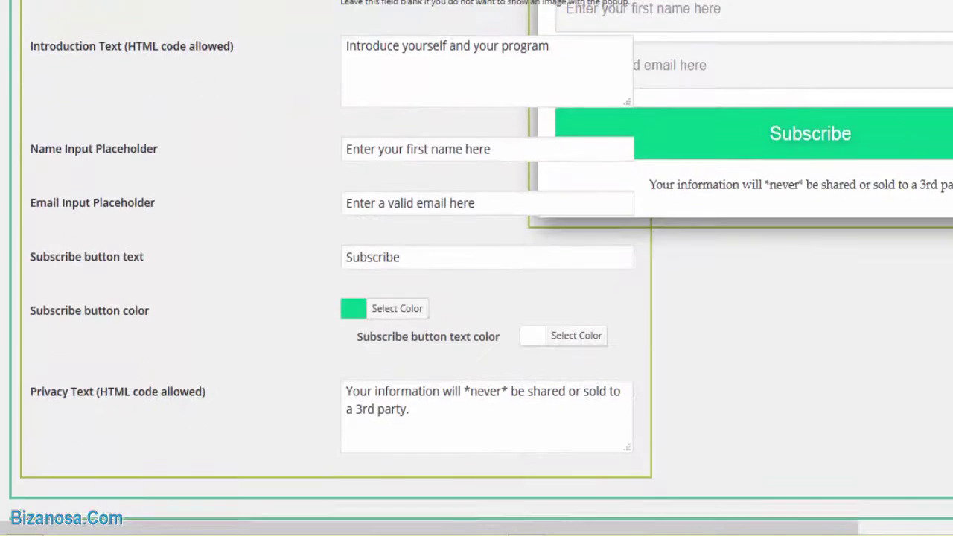
scroll(476, 268, up, 3)
scroll(477, 268, down, 2)
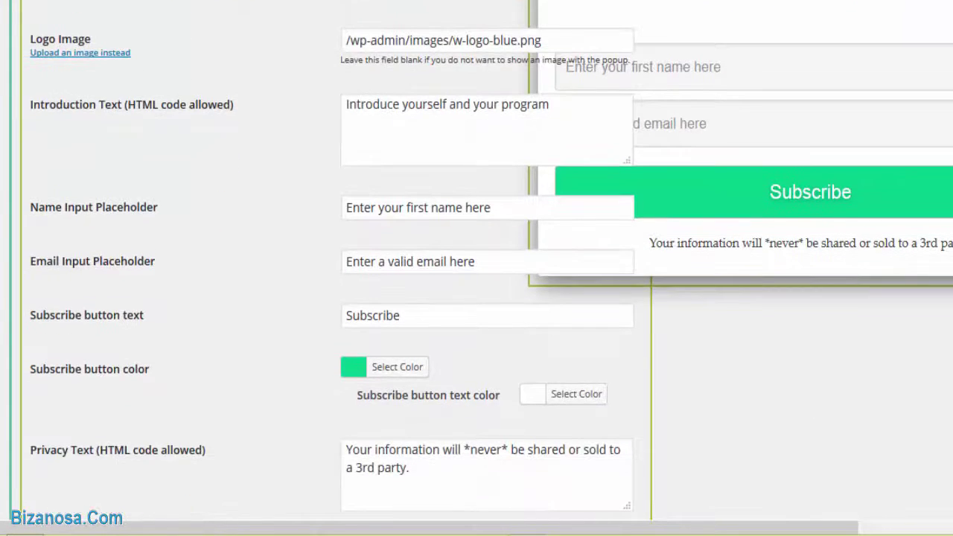
scroll(477, 268, up, 3)
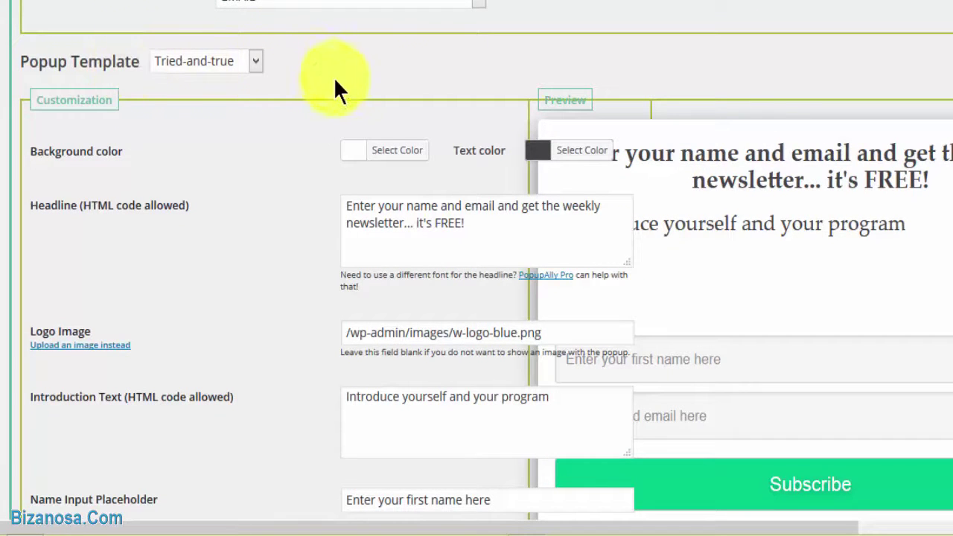
scroll(923, 499, down, 15)
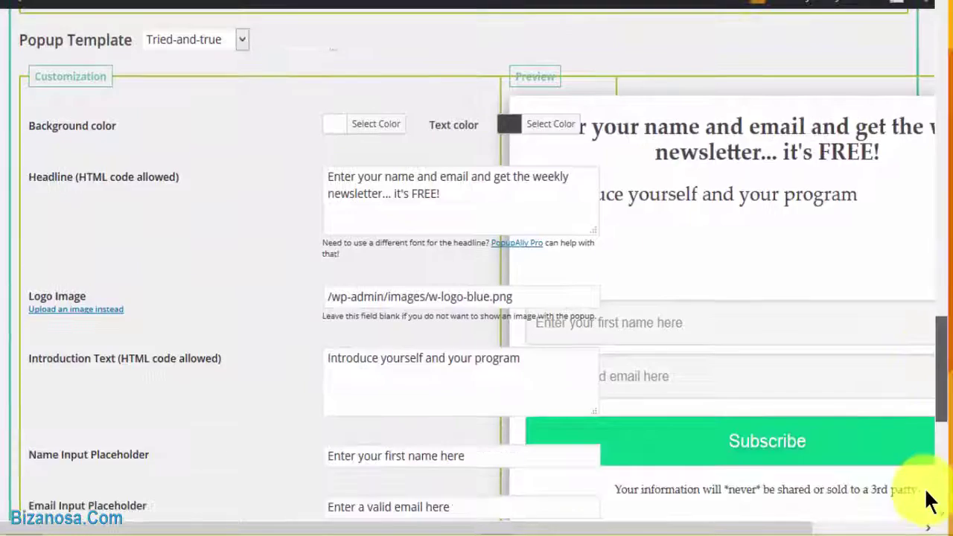
scroll(926, 492, down, 5)
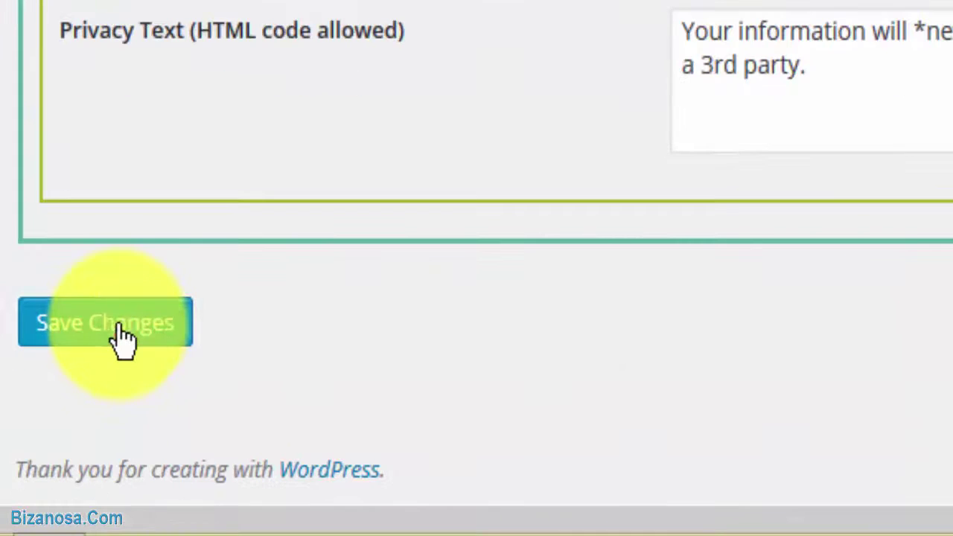
click(57, 435)
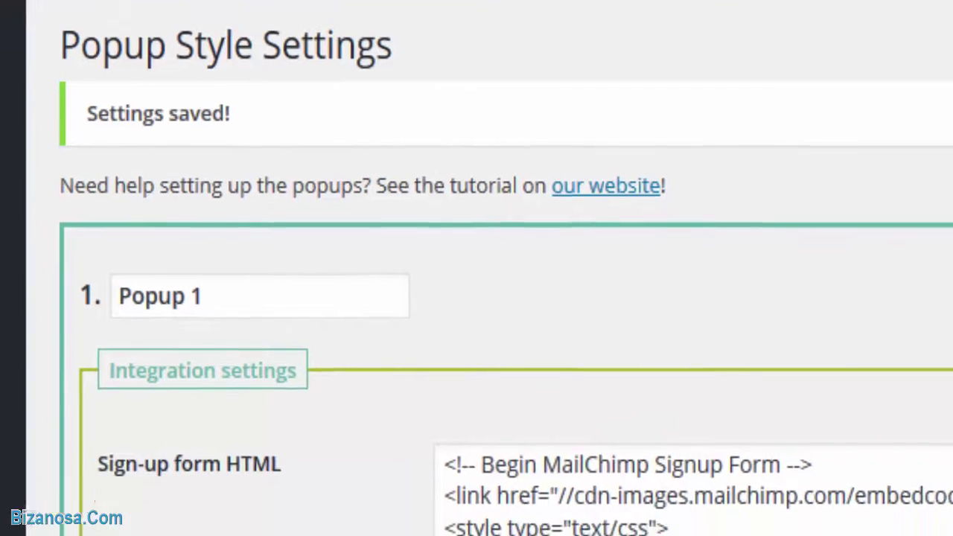
- In the popup display settings, enable the time-delayed popup for Popup 1 and set it to show after 2 seconds
scroll(521, 298, down, 5)
scroll(893, 126, down, 2)
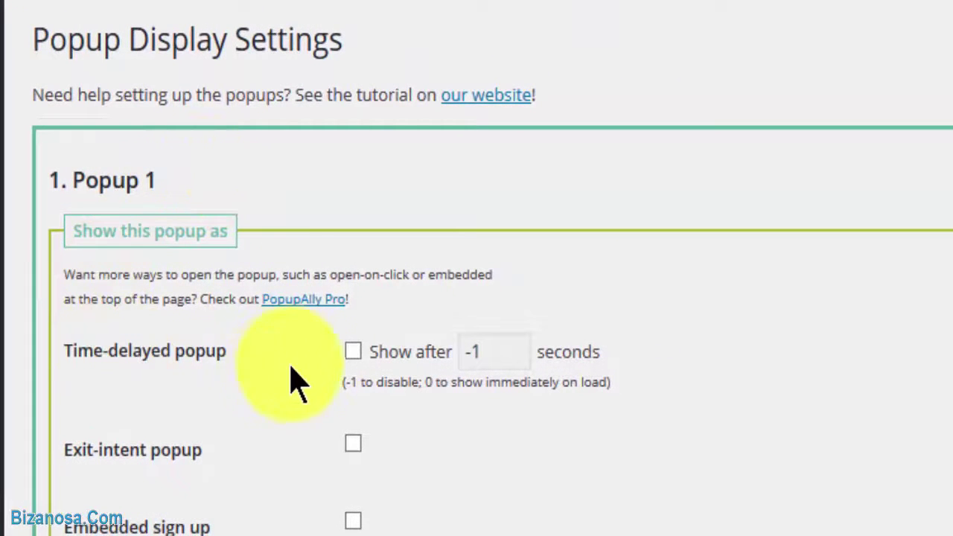
click(353, 351)
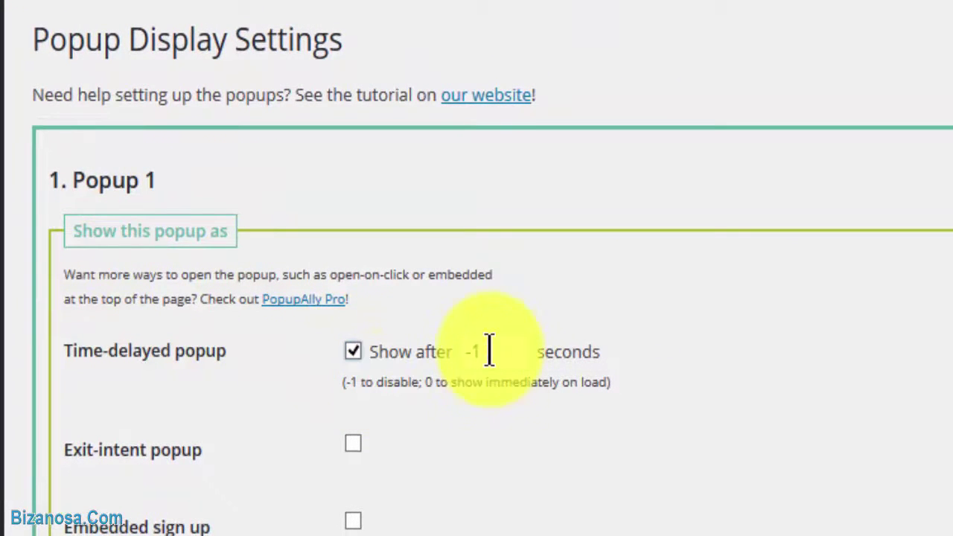
drag(485, 350, 458, 351)
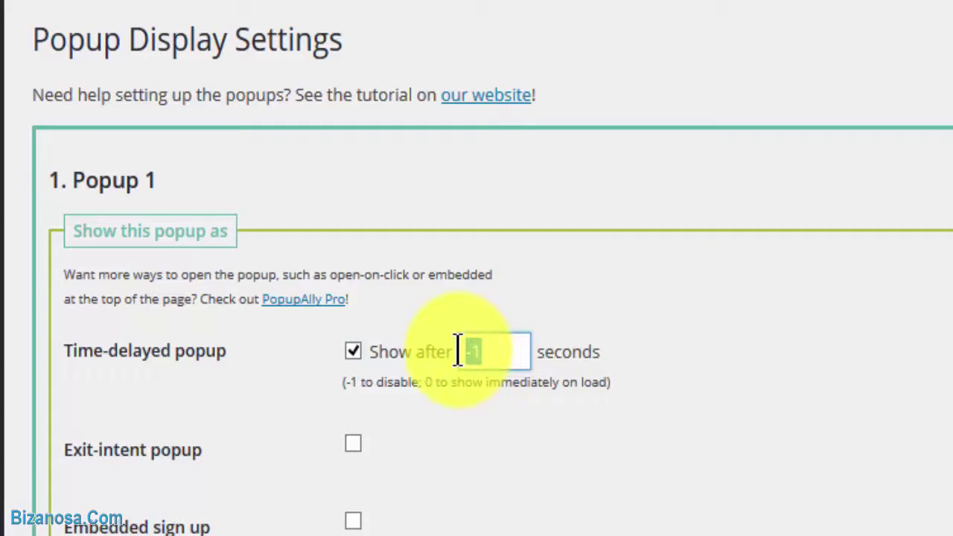
text(2)
click(489, 400)
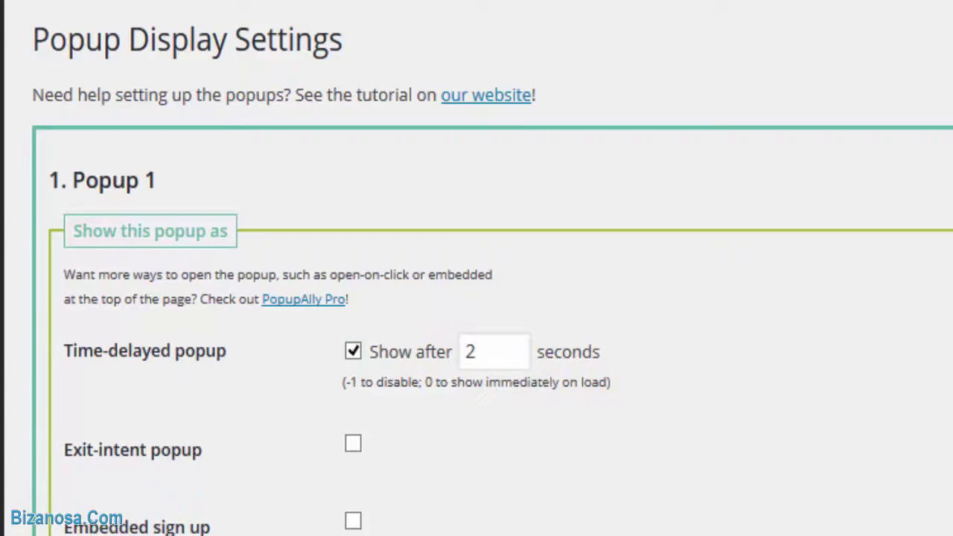
- Choose all pages and all posts as the places where Popup 1 is shown
scroll(477, 268, down, 2)
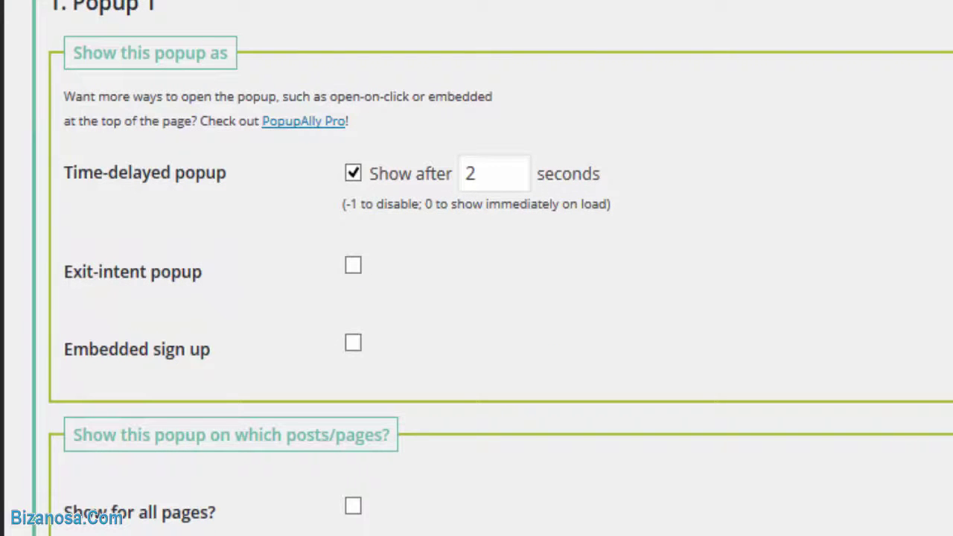
scroll(617, 331, down, 3)
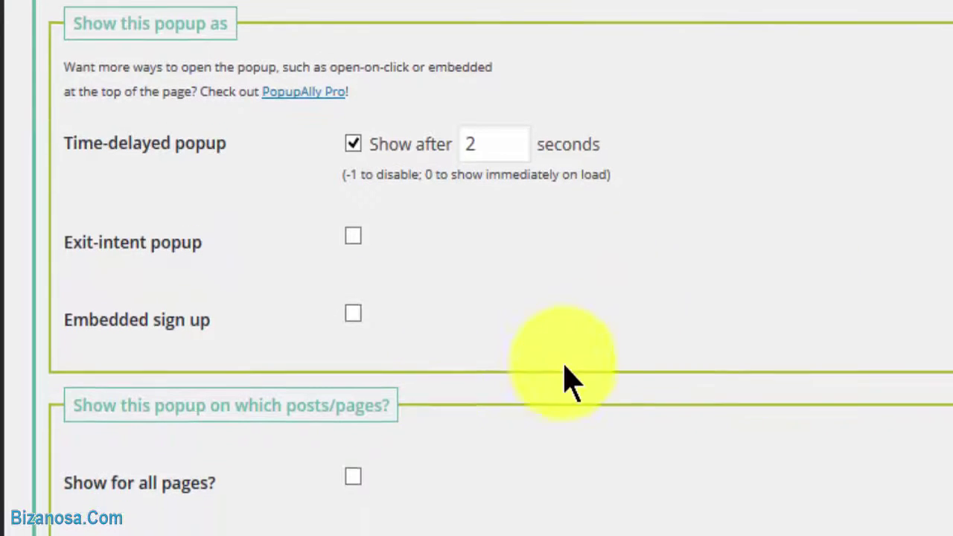
scroll(372, 447, down, 2)
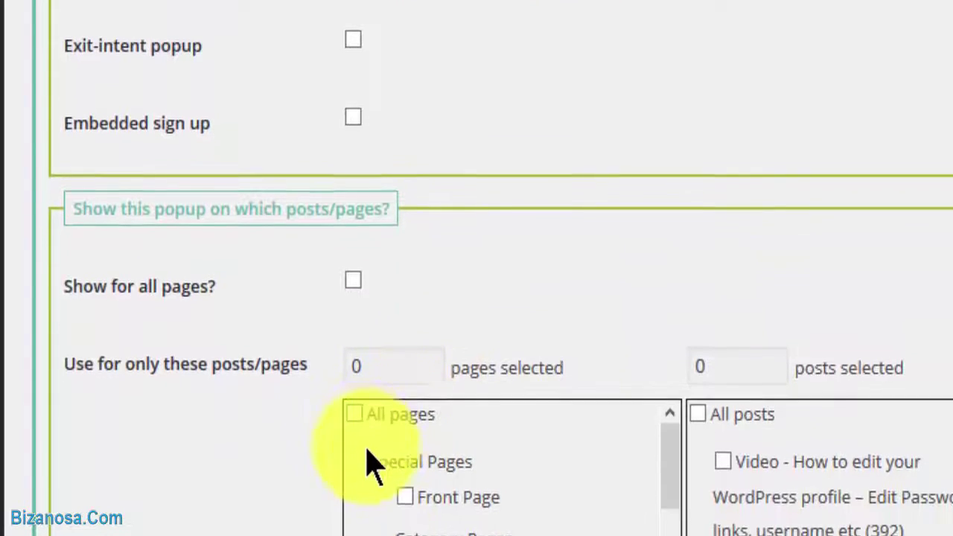
click(357, 345)
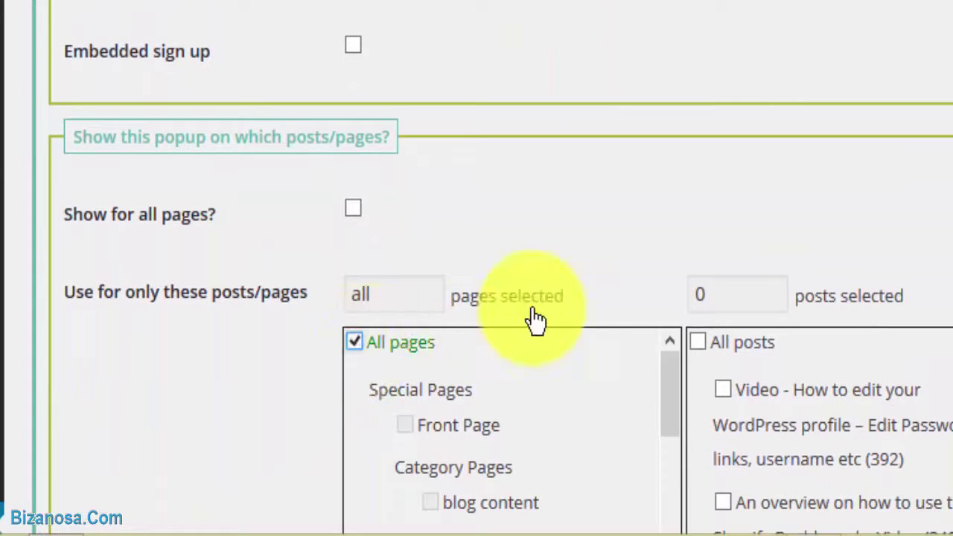
click(698, 343)
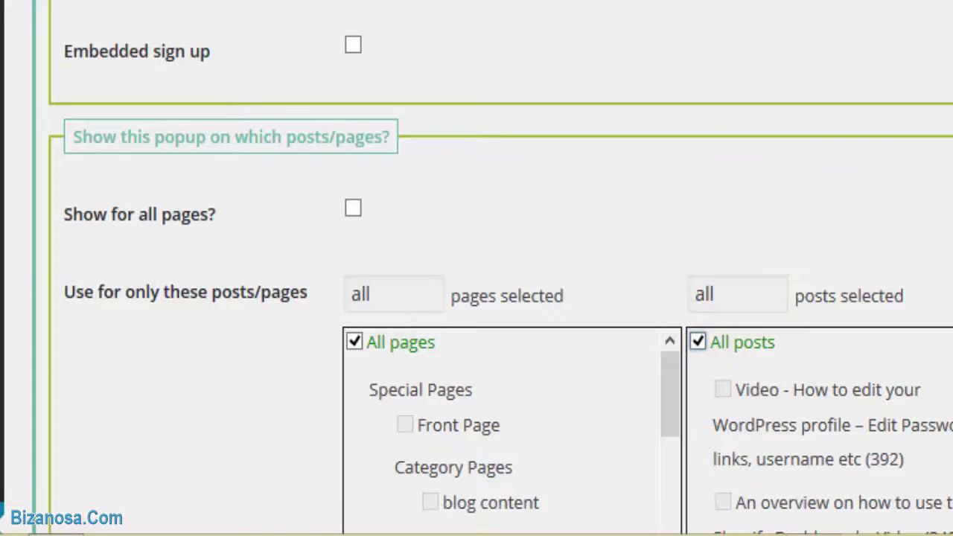
- Set Popup 1 to show every -1 days so it reappears on each page load, and save the display settings
scroll(477, 268, down, 10)
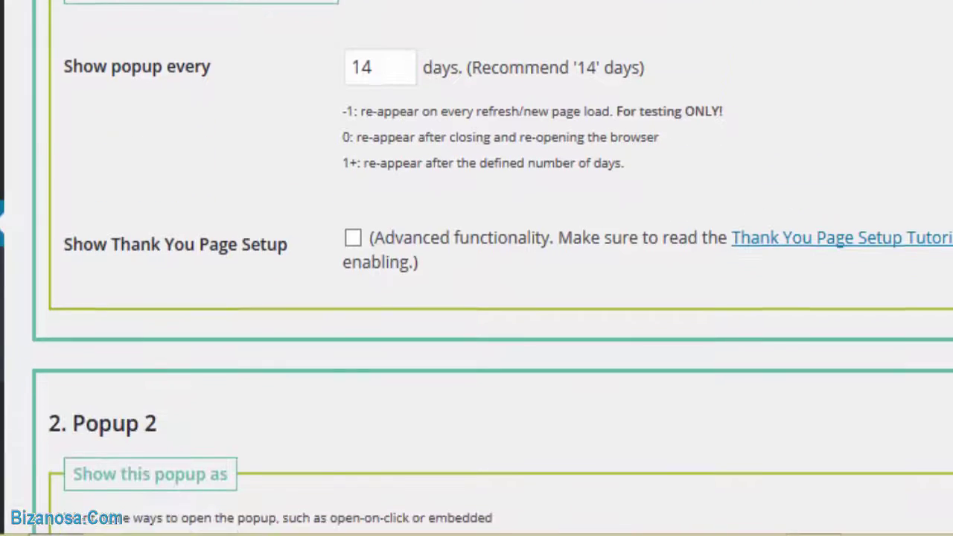
scroll(494, 223, up, 2)
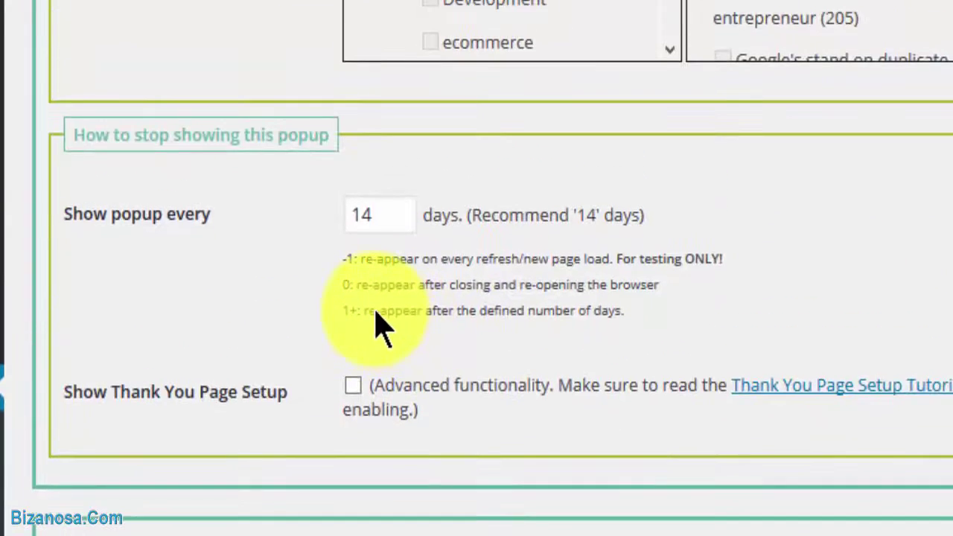
drag(383, 213, 336, 216)
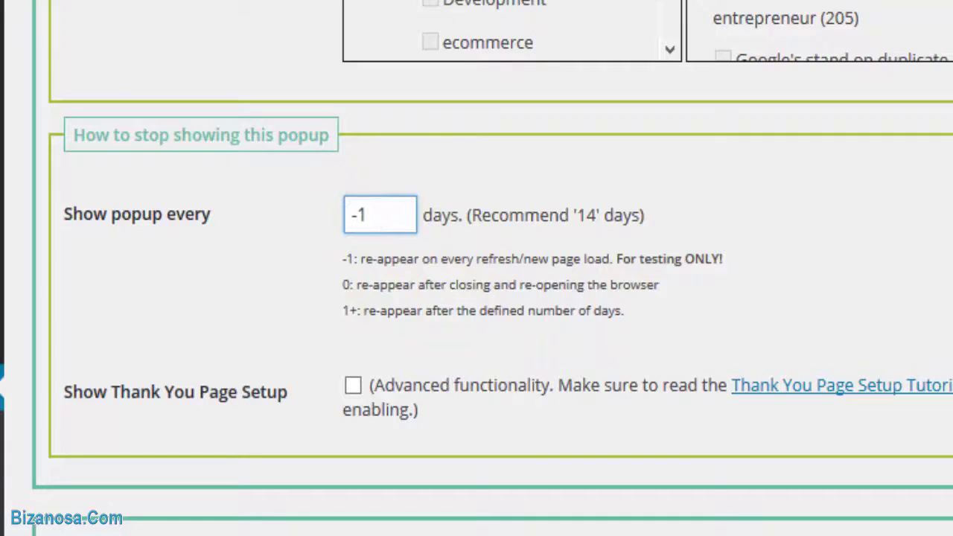
scroll(477, 268, down, 2)
scroll(385, 57, down, 1)
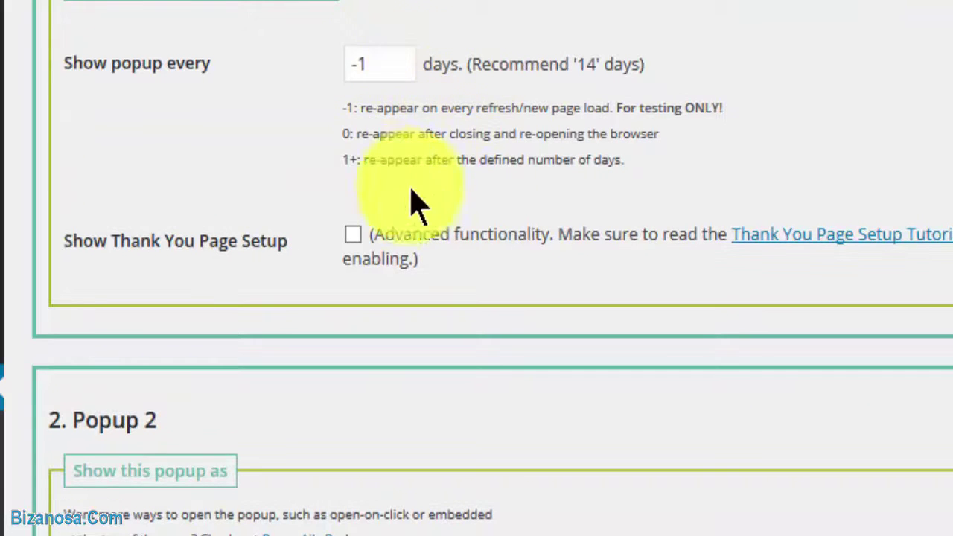
click(384, 65)
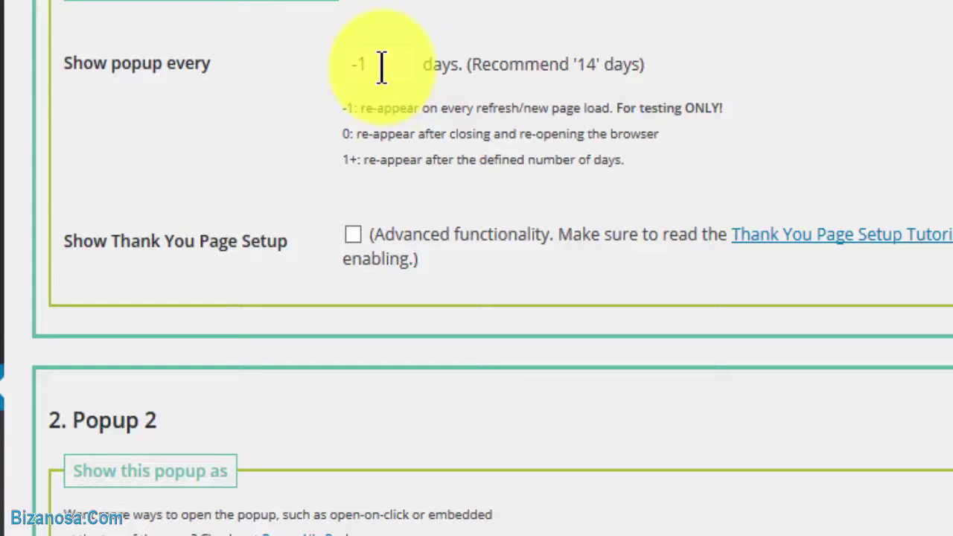
scroll(381, 67, down, 7)
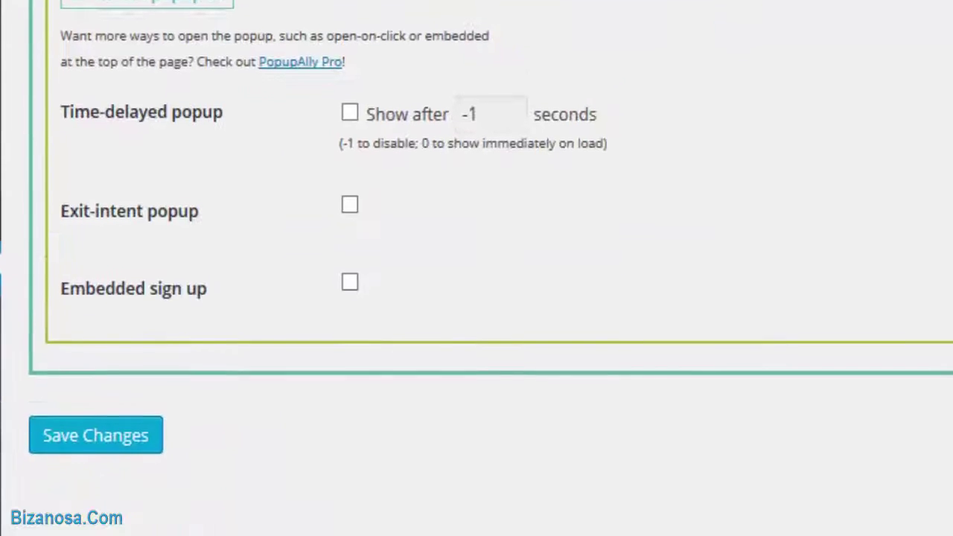
click(67, 390)
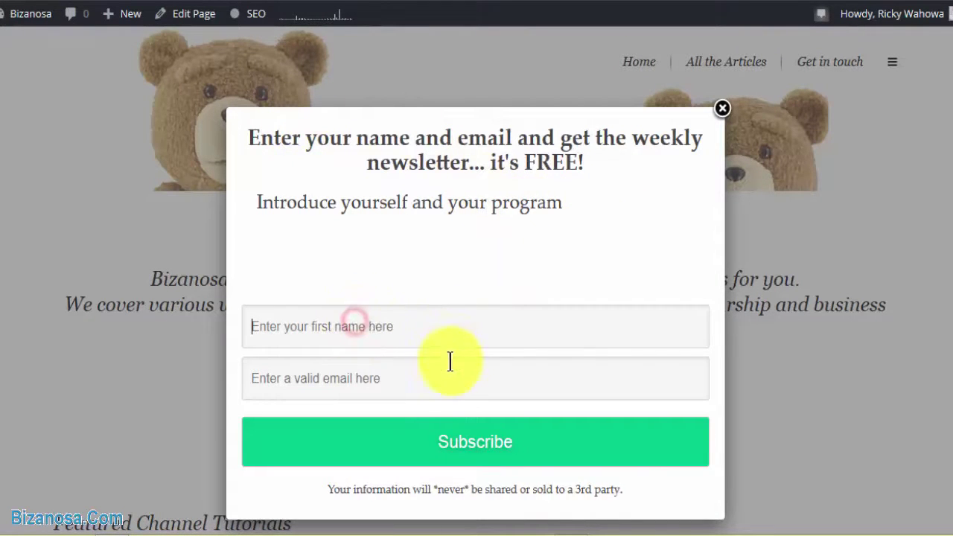
- Check the popup's signup fields on the live site, and open PopupAlly's style settings in the WordPress admin
click(380, 382)
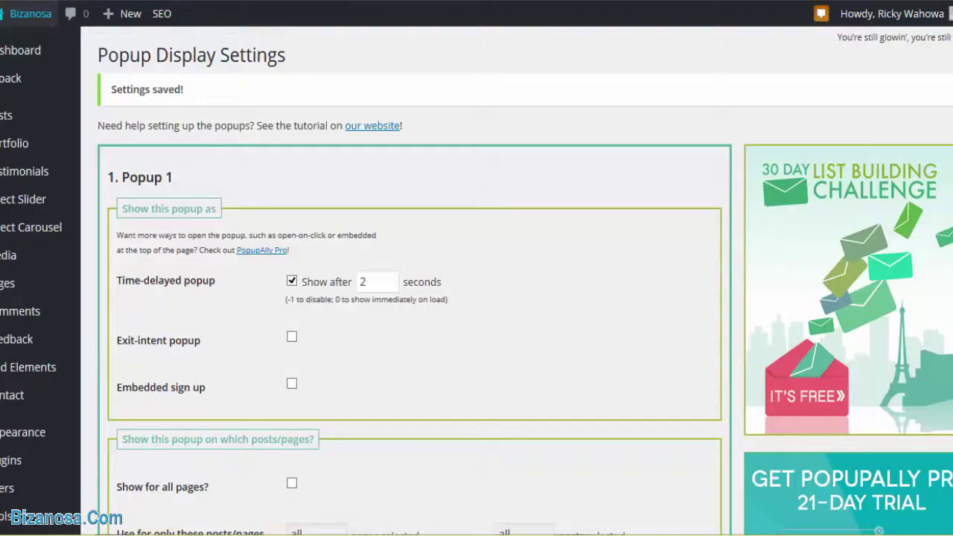
scroll(476, 283, down, 1)
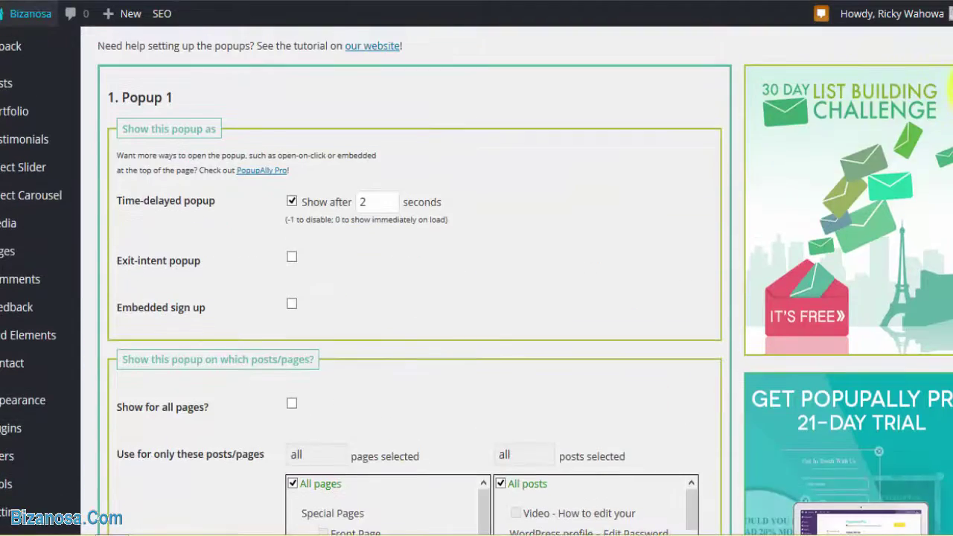
scroll(476, 283, down, 4)
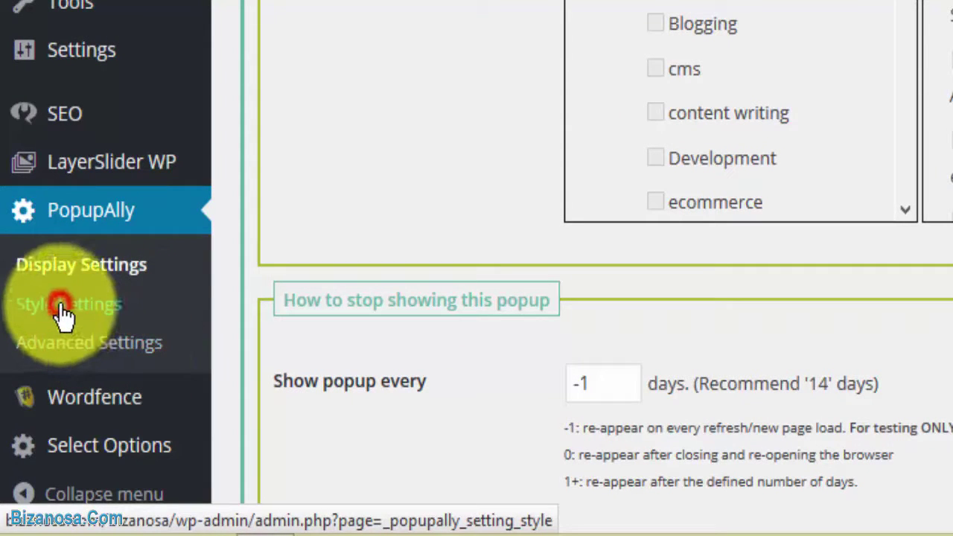
click(64, 313)
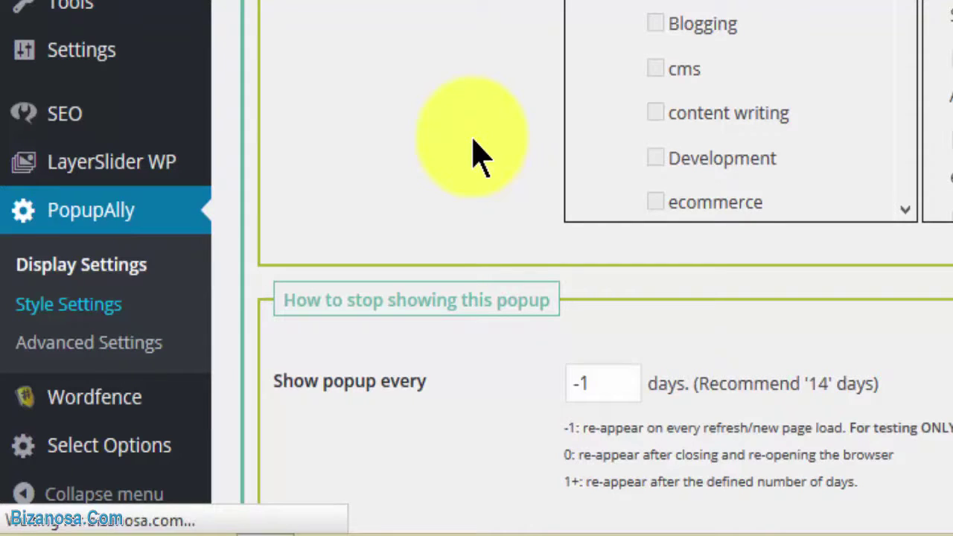
scroll(596, 297, down, 3)
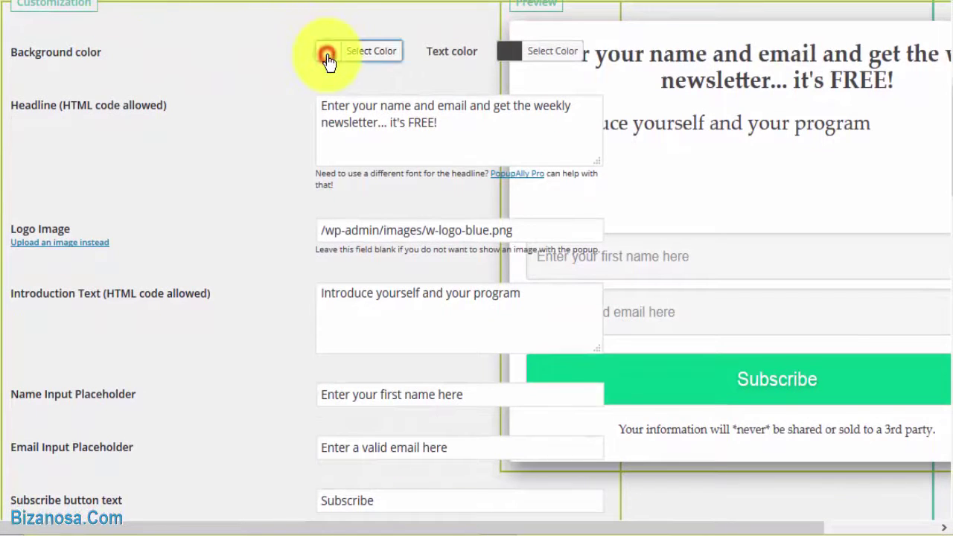
- Change Popup 1's background color to a teal blue, starting from the blue preset #1e73be
click(330, 63)
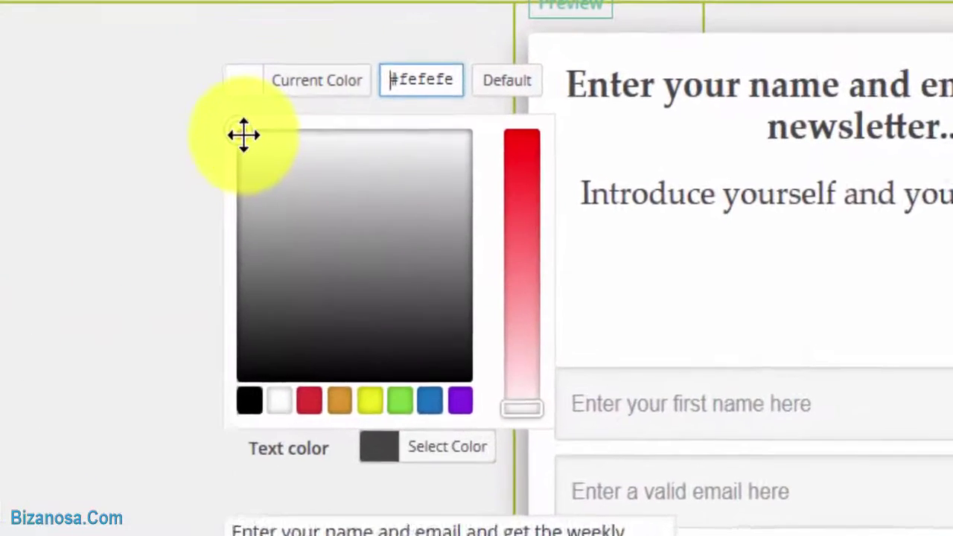
click(333, 91)
drag(205, 175, 305, 225)
click(422, 488)
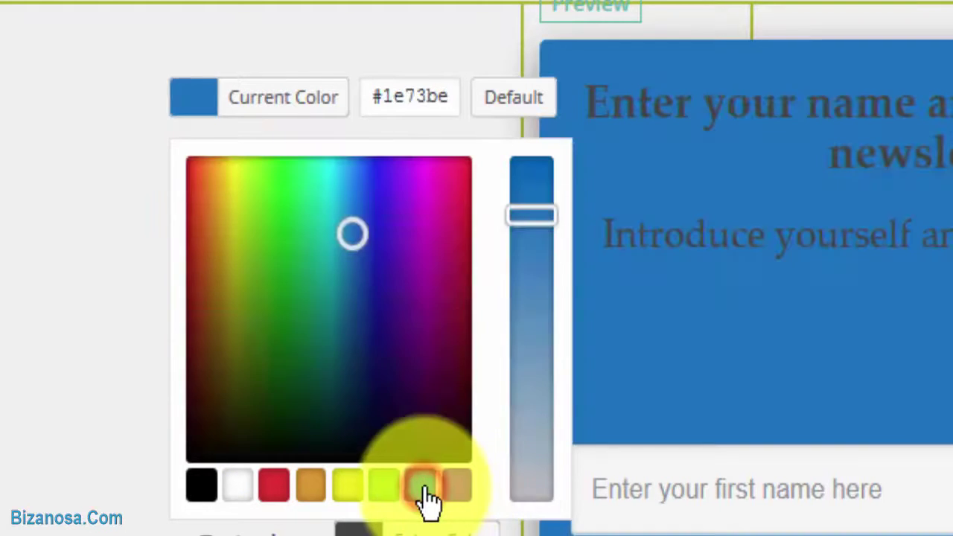
drag(356, 236, 349, 255)
click(886, 489)
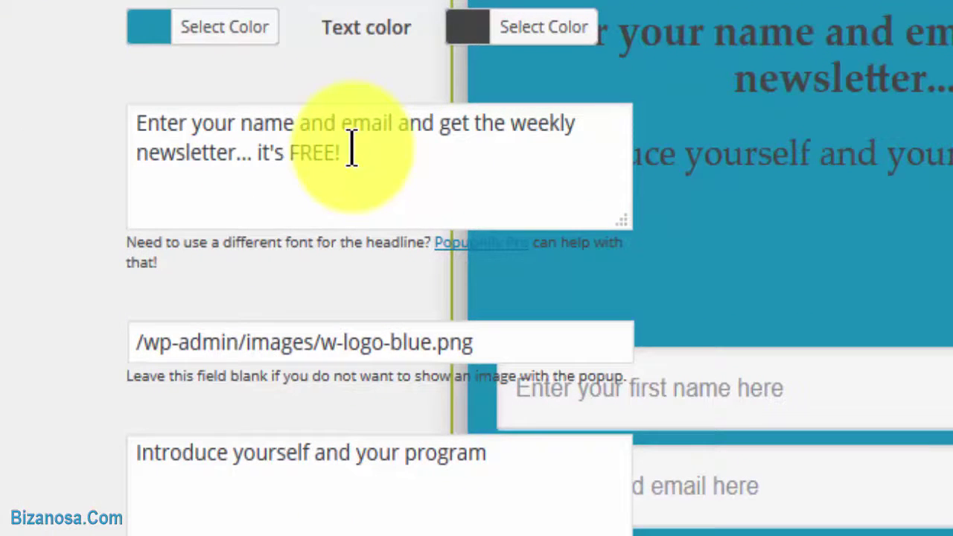
- Replace Popup 1's headline with "Enter your name and email to subscribe"
click(352, 153)
shift+click(138, 115)
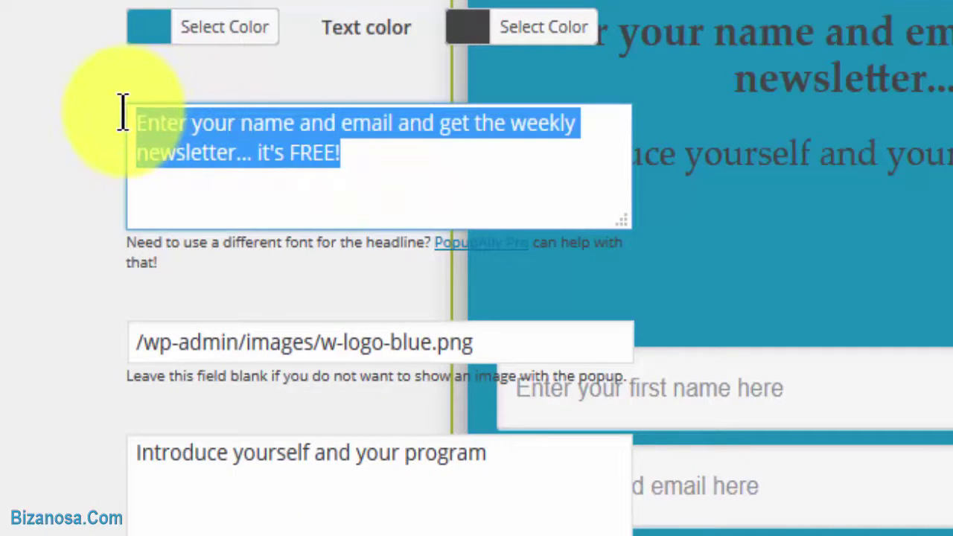
text(Enter your name and email to s)
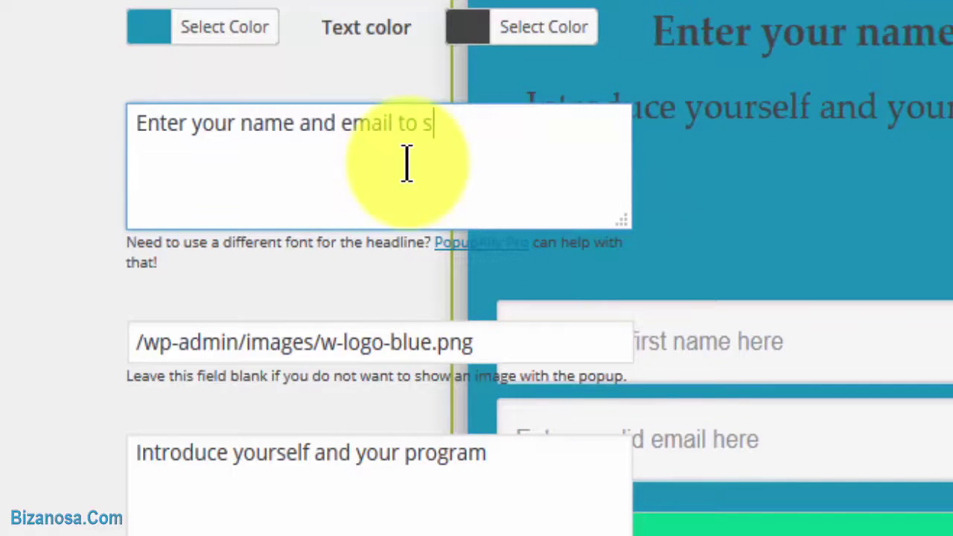
text(ubscribe)
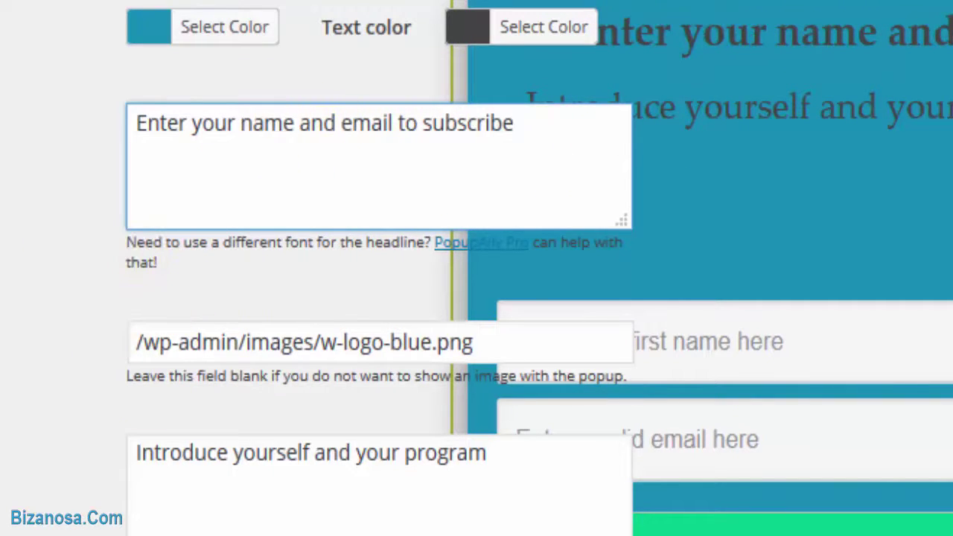
- Clear the logo image path so that Popup 1 has no image
click(248, 340)
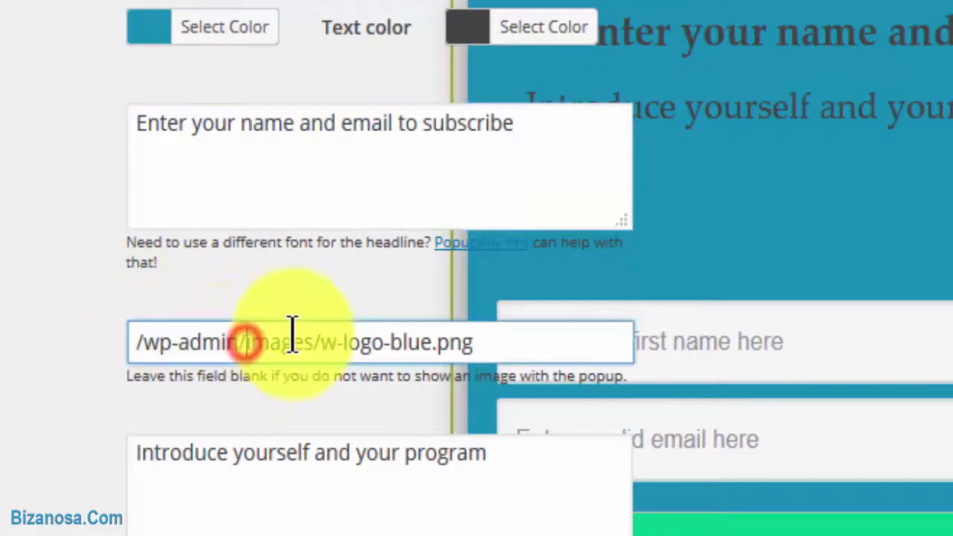
triple_click(486, 343)
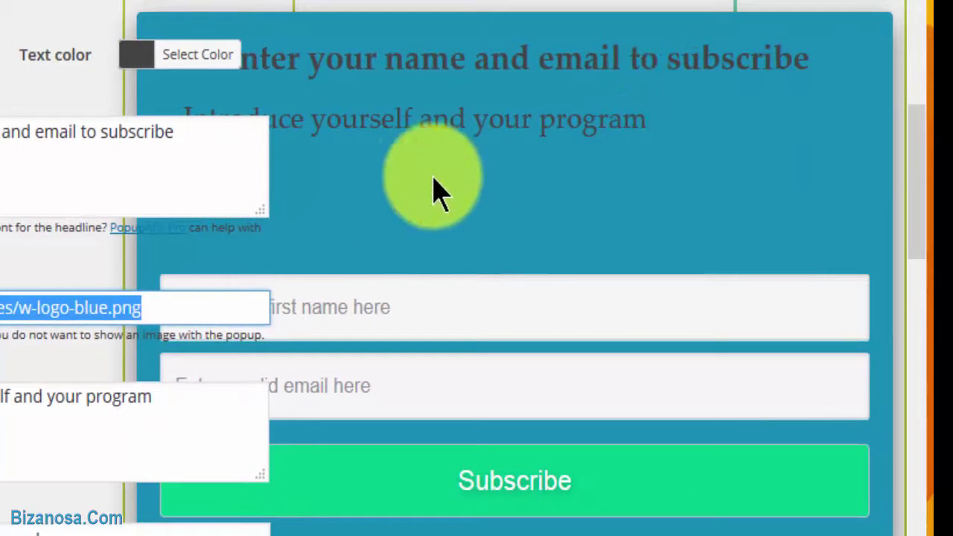
key(BackSpace)
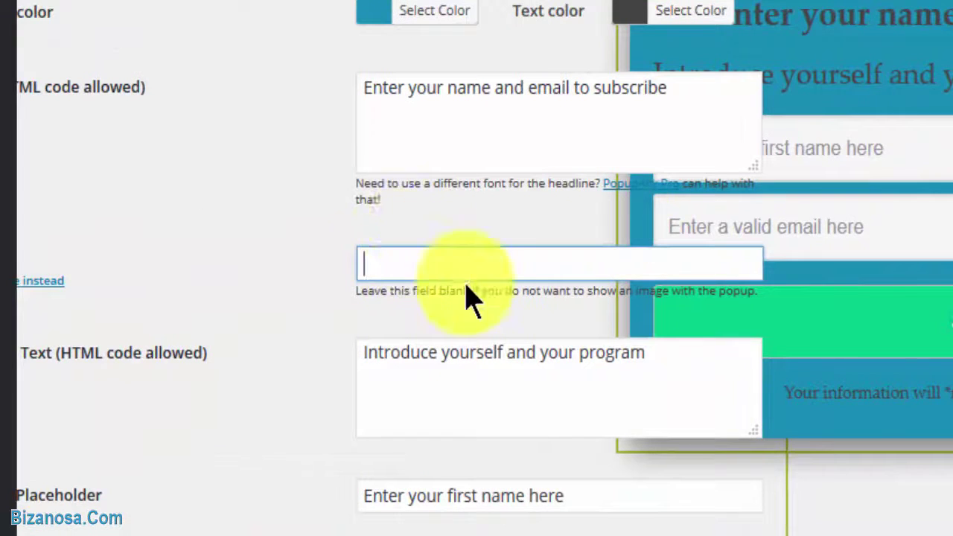
- Replace Popup 1's introduction text with "We will update you of new video utorials"
click(508, 365)
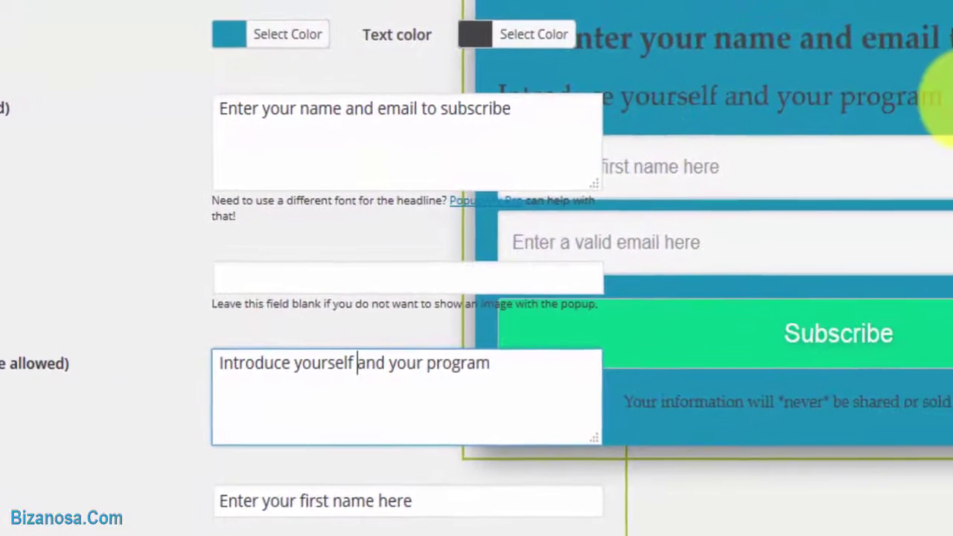
drag(486, 365, 195, 329)
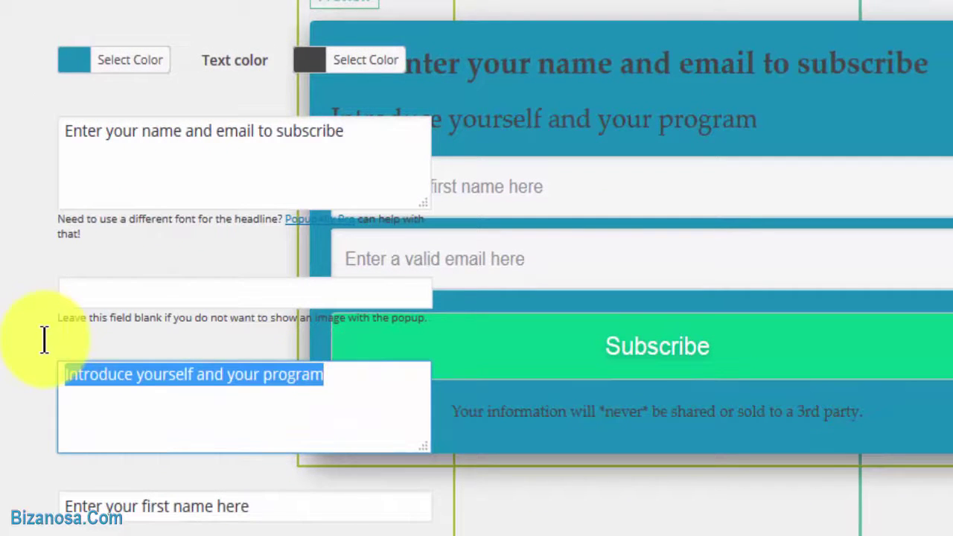
text(We will update you of new tutorials)
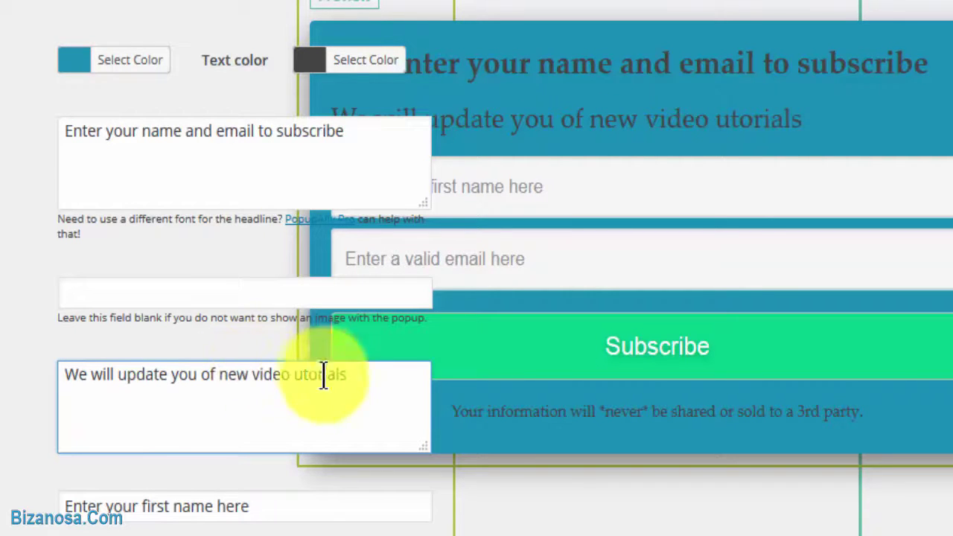
click(530, 174)
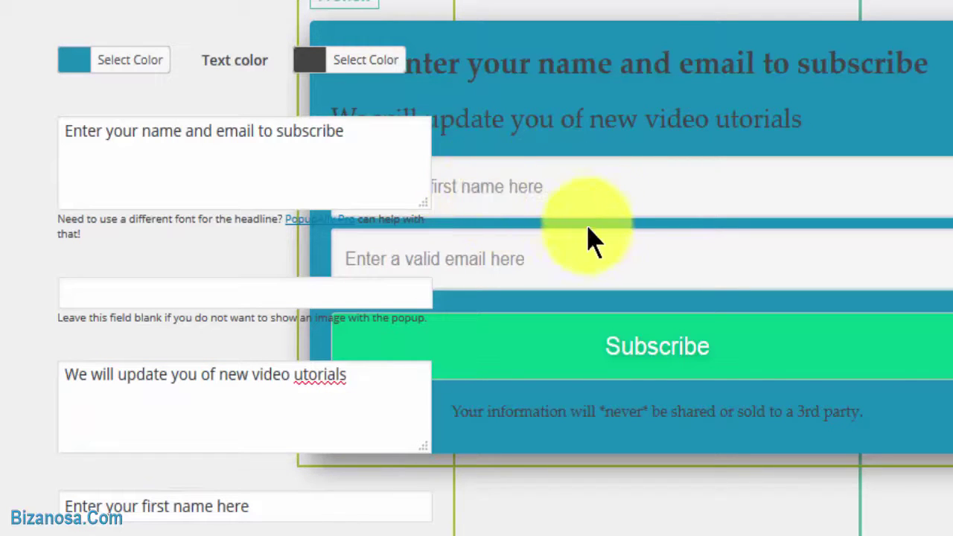
- Check the name placeholder and subscribe button text, and set Popup 1's subscribe button color to black (000)
click(260, 508)
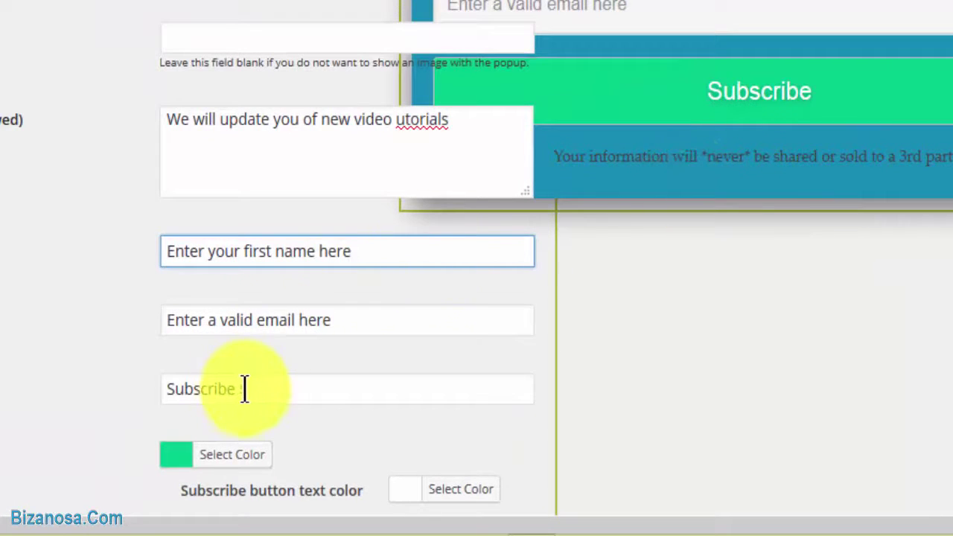
click(244, 388)
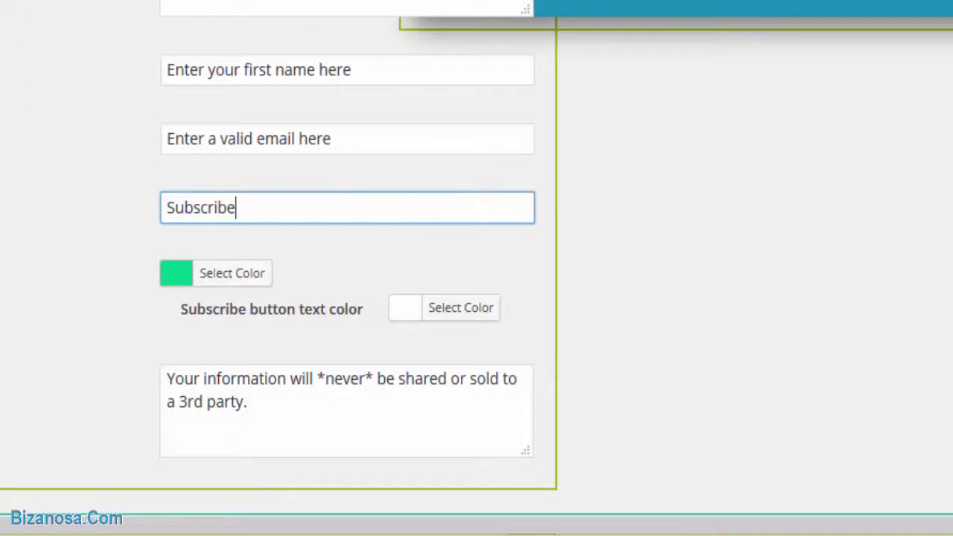
click(217, 274)
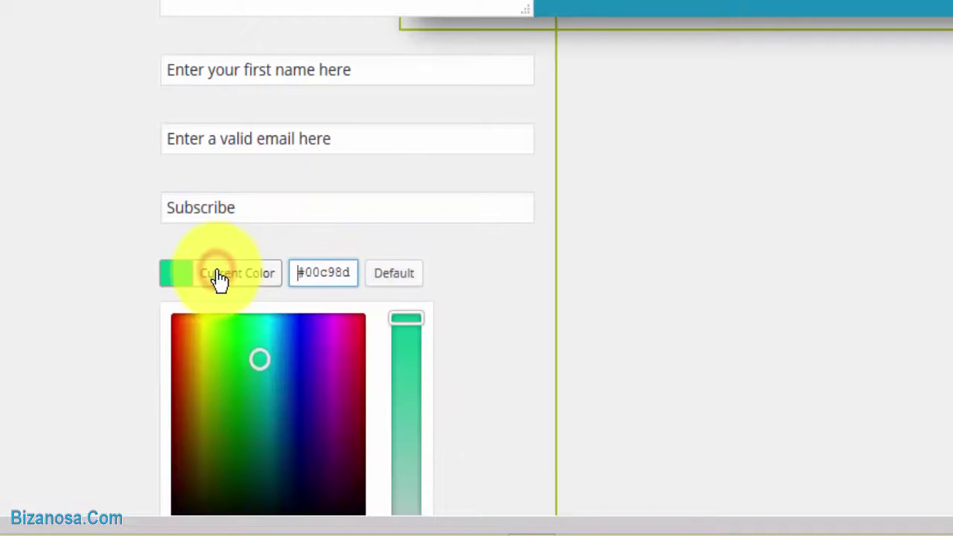
double_click(322, 273)
text(000)
click(356, 298)
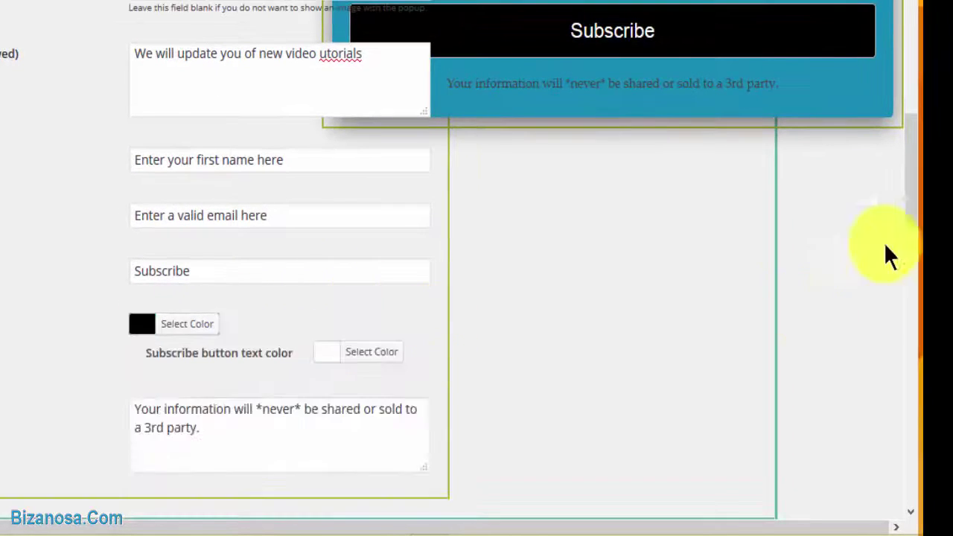
- Review Popup 1's privacy text and save the popup style settings
drag(916, 179, 910, 220)
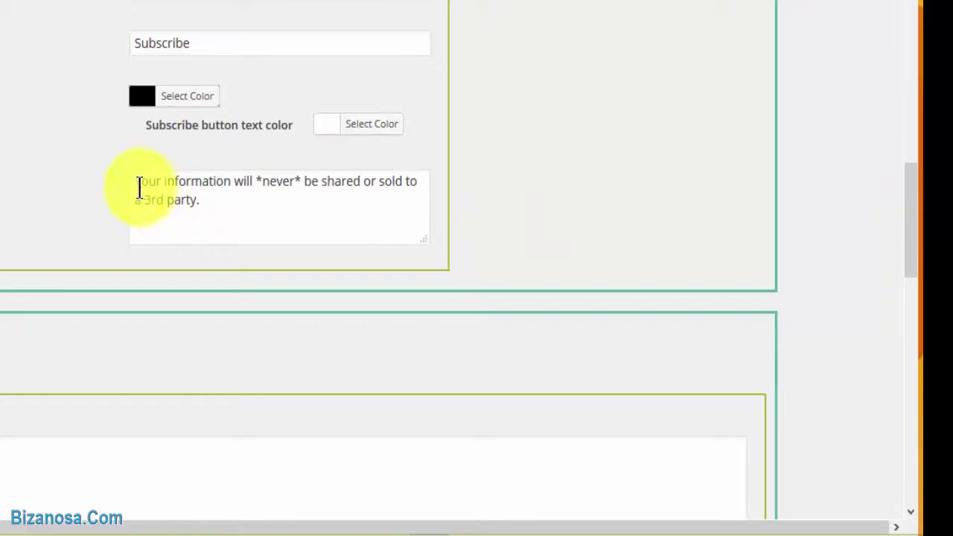
drag(134, 182, 233, 217)
click(231, 207)
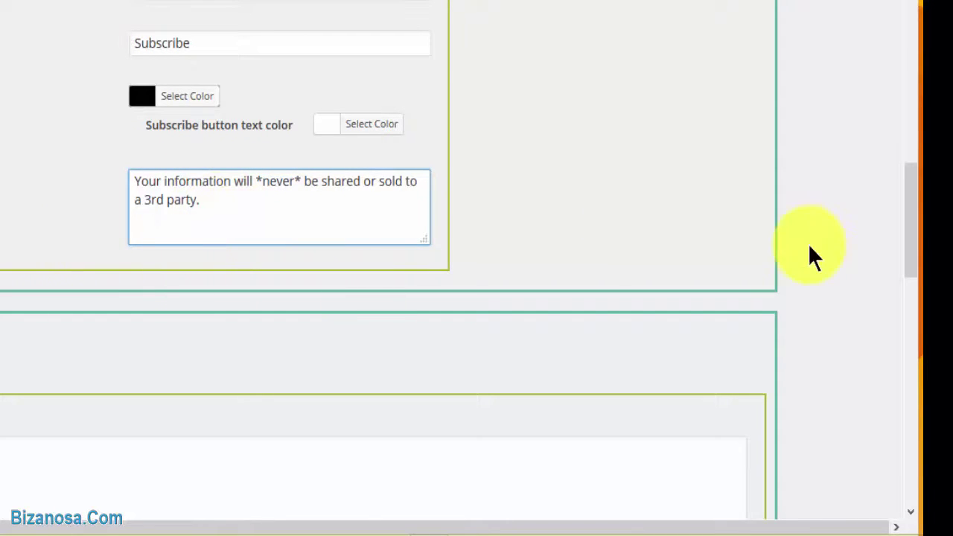
drag(909, 215, 908, 183)
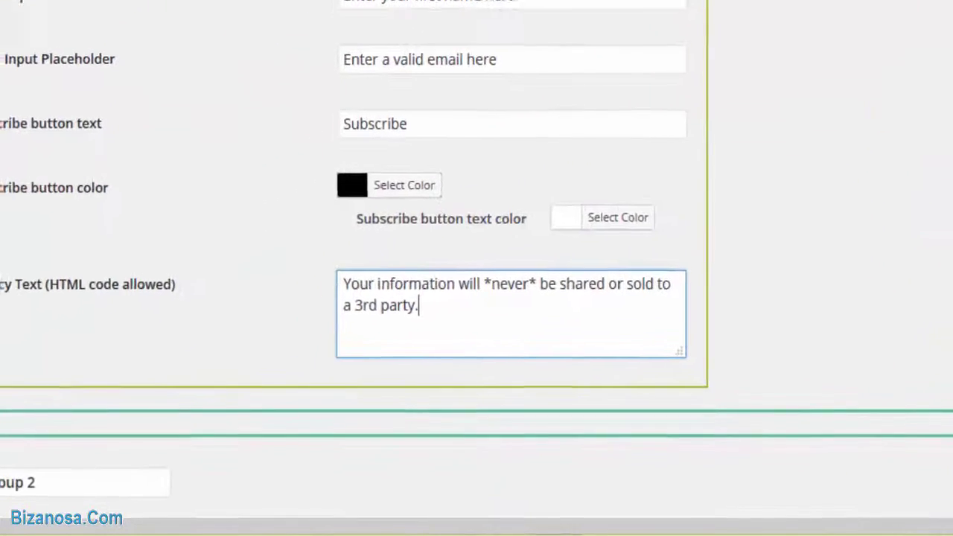
scroll(477, 298, down, 5)
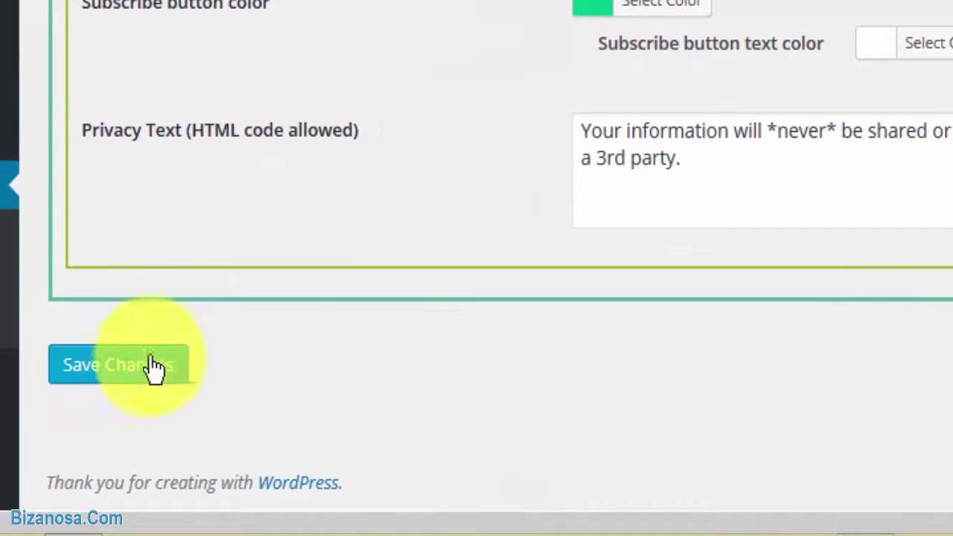
click(148, 365)
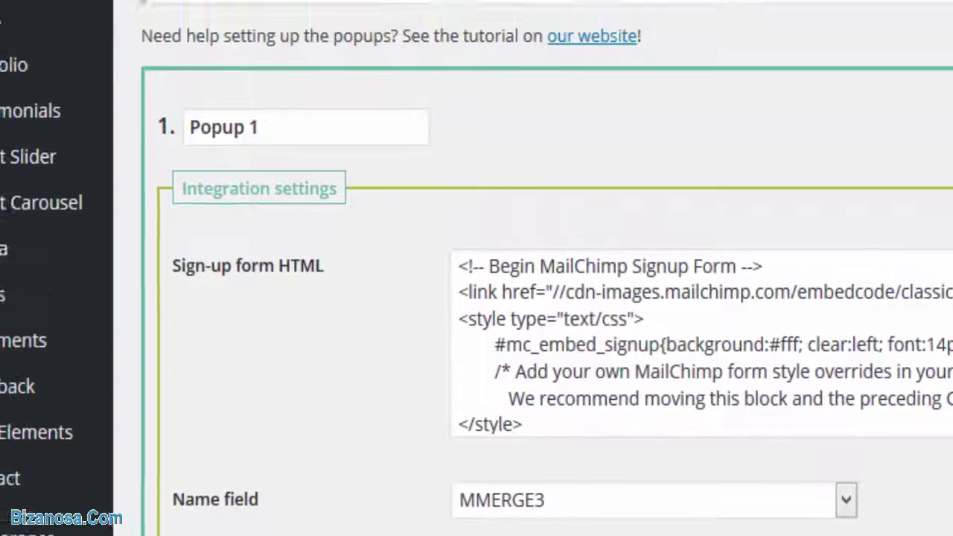
- Open the site's front page in a new browser tab and check the restyled popup's name and email fields
right_click(75, 4)
click(144, 0)
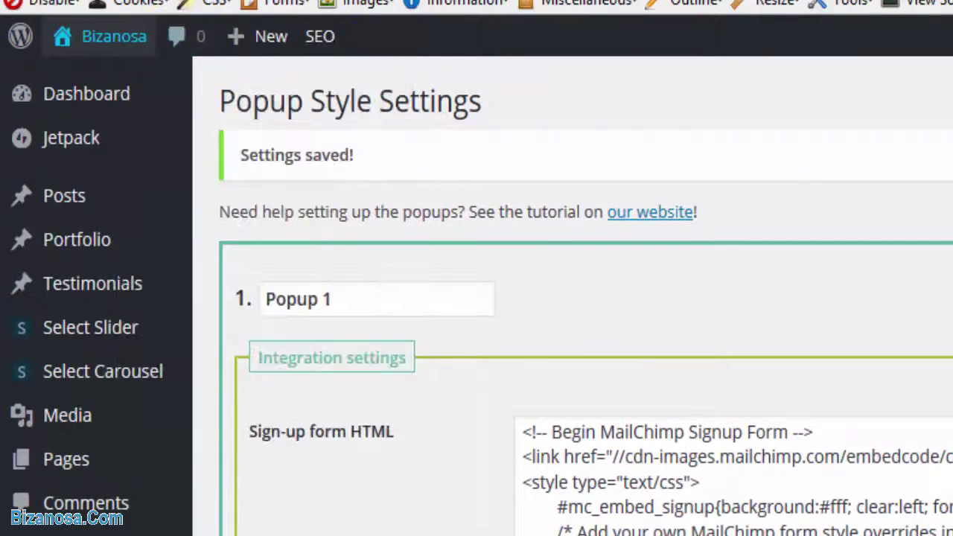
key(ctrl+Tab)
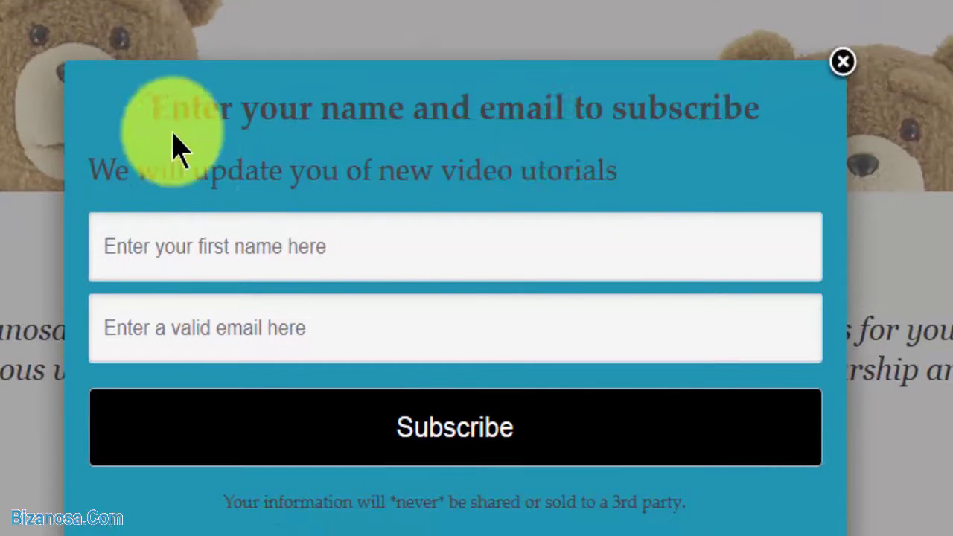
click(376, 321)
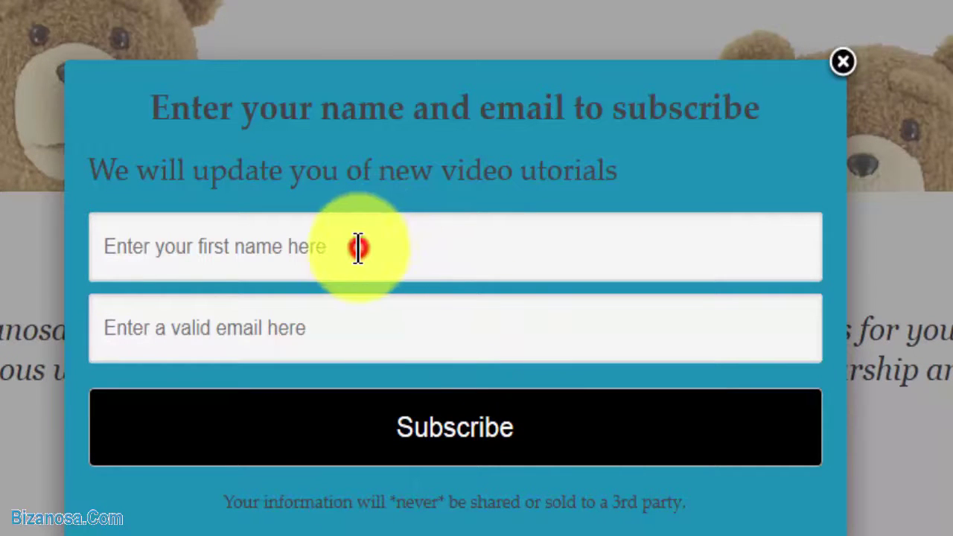
click(302, 332)
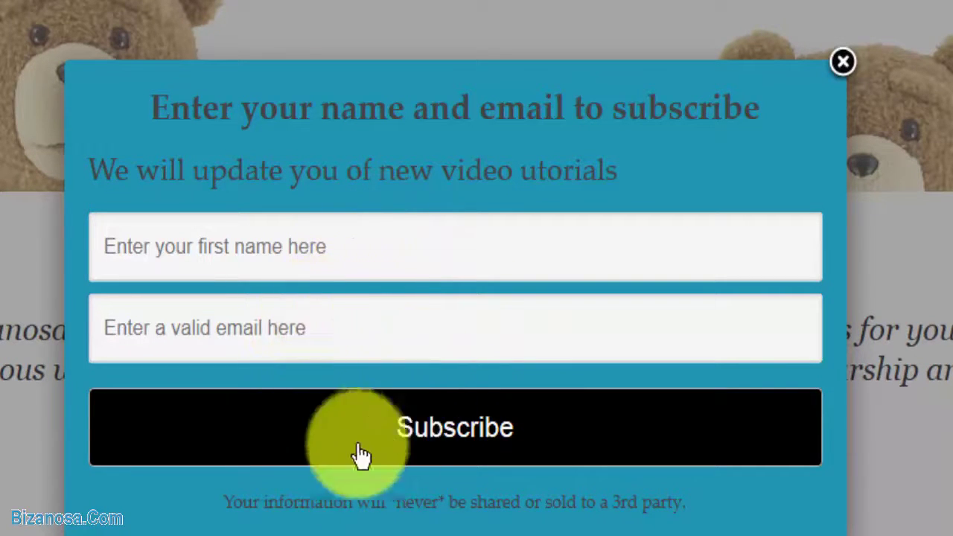